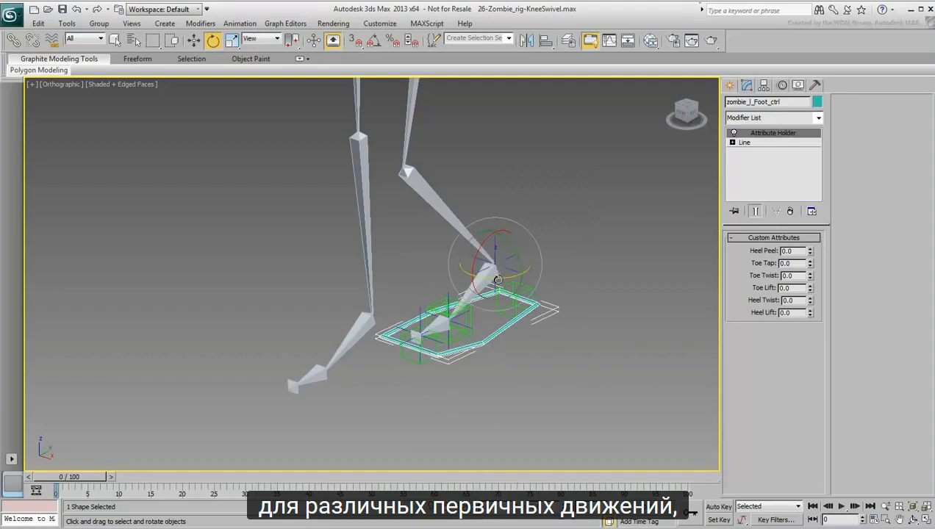
# Rotate the left foot control about its vertical axis to about 28 degrees and try out its Heel Twist attribute
pyautogui.moveTo(507, 260); pyautogui.dragTo(543, 278)
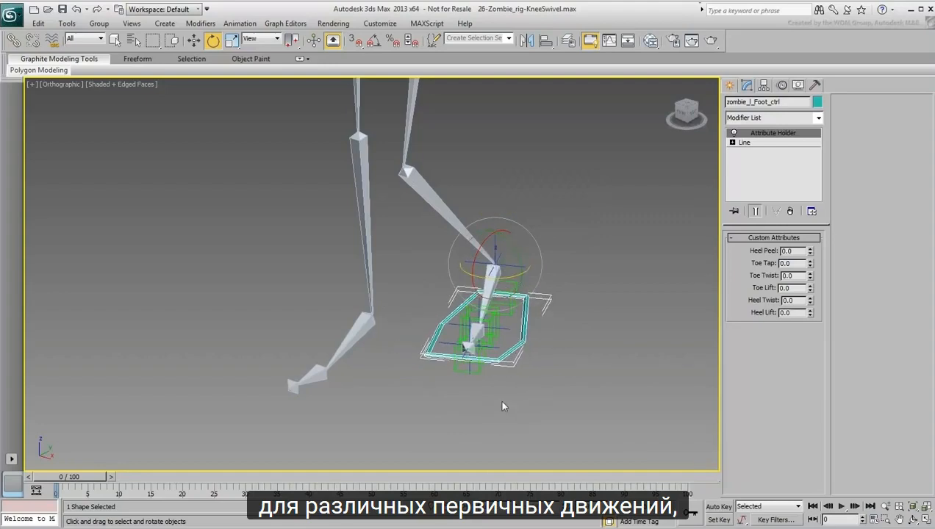
pyautogui.keyDown('alt'); pyautogui.moveTo(499, 399); pyautogui.dragTo(562, 258, button='middle'); pyautogui.keyUp('alt')
pyautogui.moveTo(562, 258); pyautogui.dragTo(521, 312, button='middle')
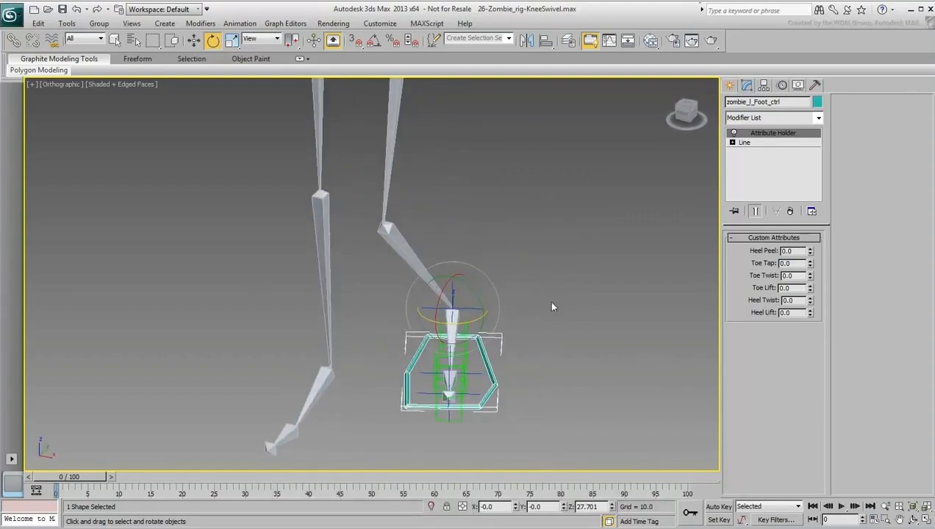
pyautogui.moveTo(809, 298); pyautogui.dragTo(816, 253)
pyautogui.rightClick(804, 306)
pyautogui.rightClick(816, 254)
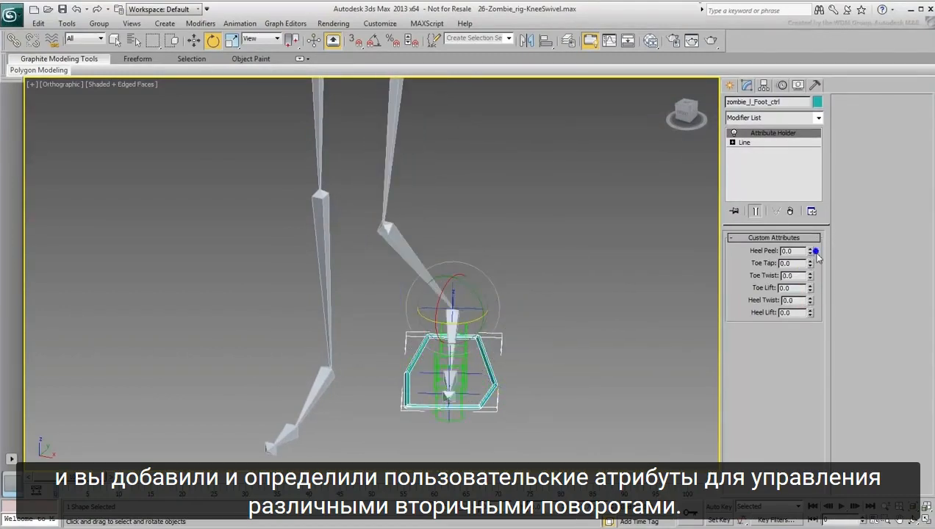
# Frame the whole left leg and try small rotations of the foot control to check the knee's response
pyautogui.moveTo(586, 293); pyautogui.dragTo(579, 320, button='middle')
pyautogui.scroll(-2, 579, 319)
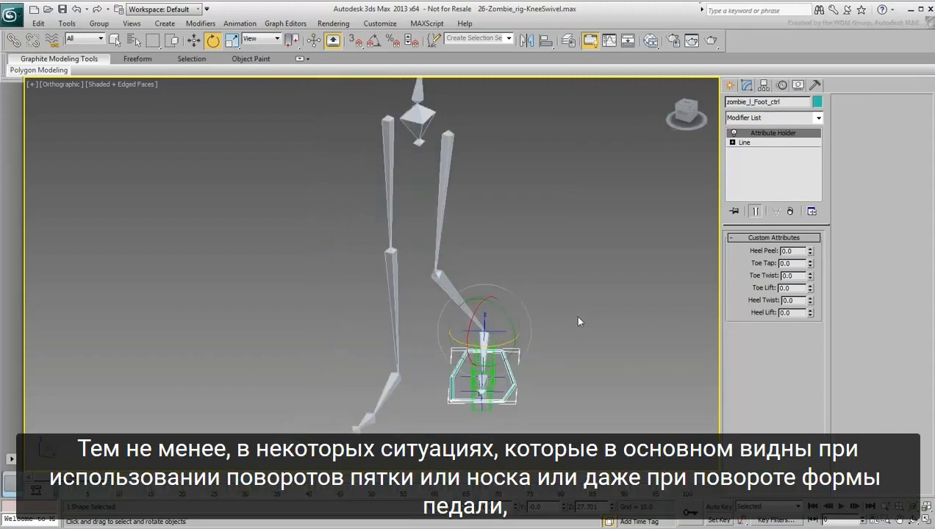
pyautogui.moveTo(576, 271); pyautogui.dragTo(567, 306, button='middle')
pyautogui.moveTo(565, 361)
pyautogui.keyDown('alt'); pyautogui.mouseDown(button='middle')
pyautogui.moveTo(578, 354)
pyautogui.moveTo(572, 358)
pyautogui.mouseUp(button='middle'); pyautogui.keyUp('alt')
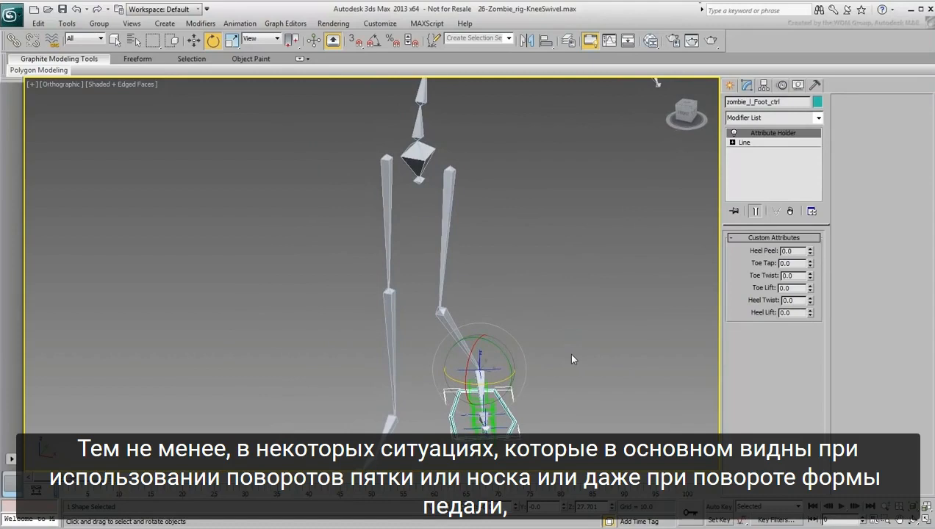
pyautogui.moveTo(489, 380)
pyautogui.mouseDown()
pyautogui.moveTo(536, 374)
pyautogui.moveTo(489, 378)
pyautogui.mouseUp()
pyautogui.keyDown('alt'); pyautogui.moveTo(543, 358); pyautogui.dragTo(552, 354, button='middle'); pyautogui.keyUp('alt')
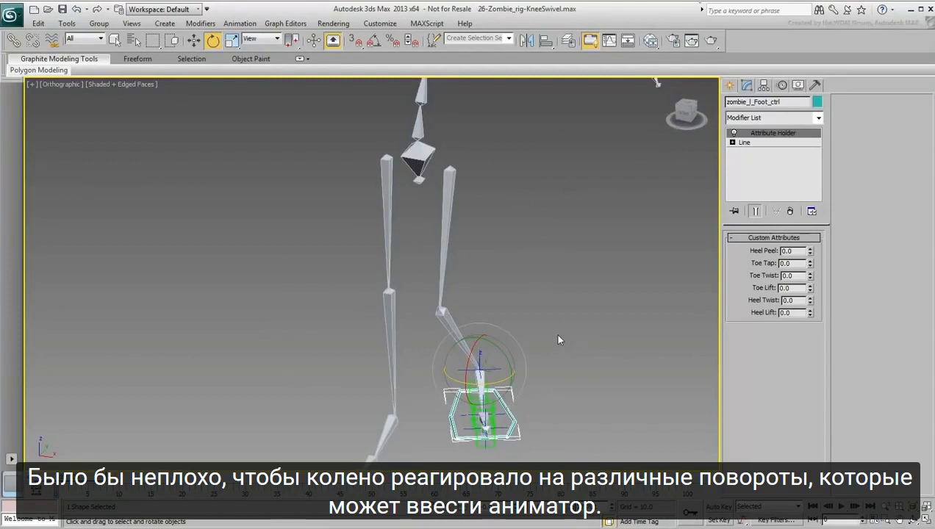
# Set the IK solver plane's parent space to IK Goal for the left heel IK goal
pyautogui.click(558, 336)
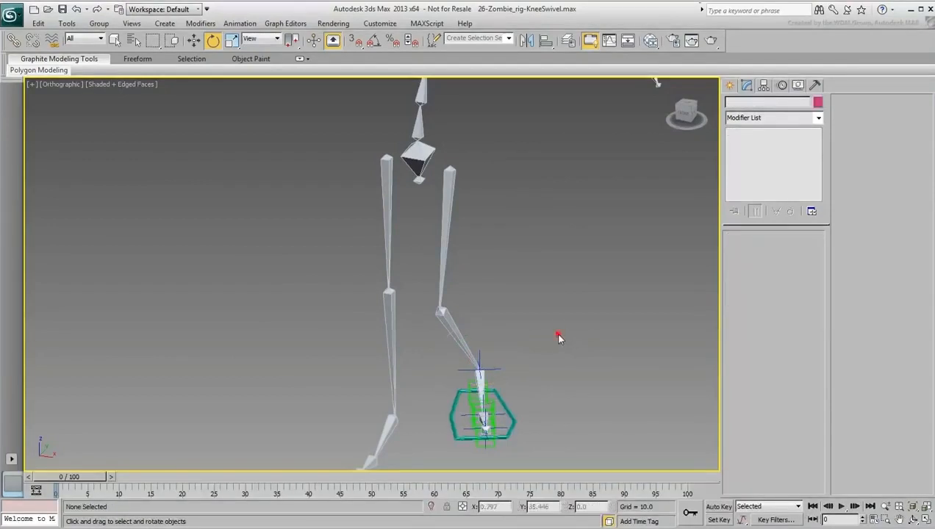
pyautogui.click(505, 367)
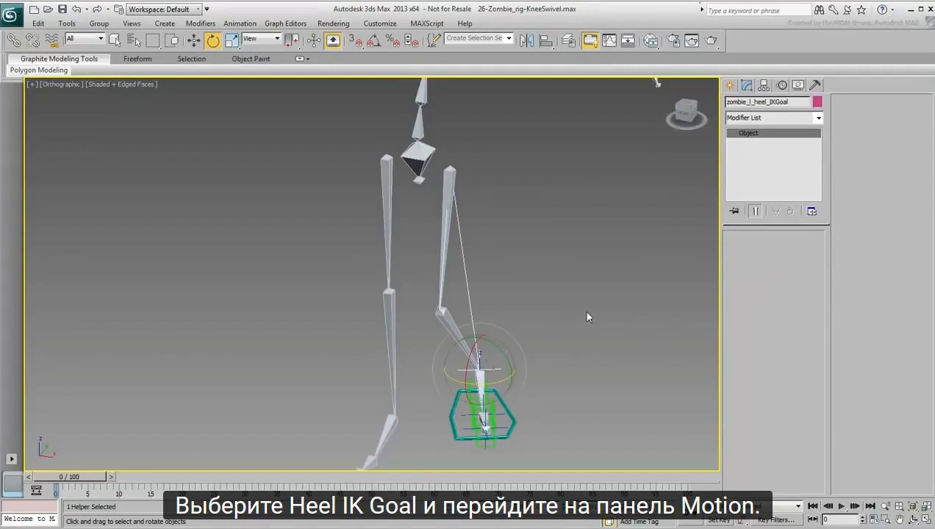
pyautogui.click(782, 85)
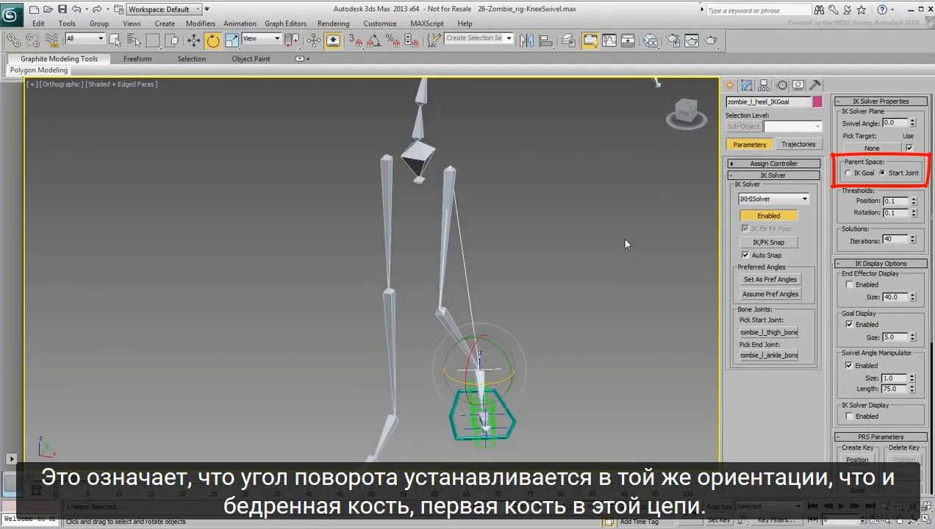
pyautogui.click(447, 229)
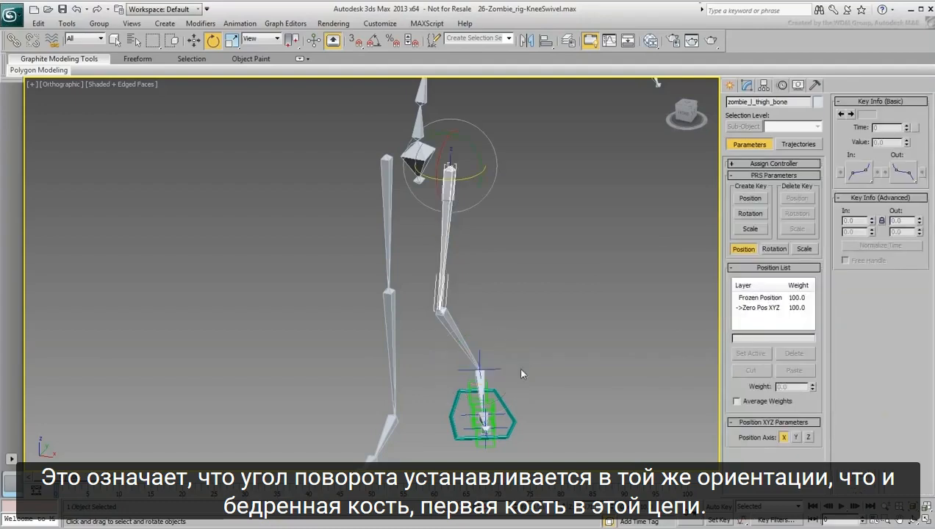
pyautogui.click(497, 374)
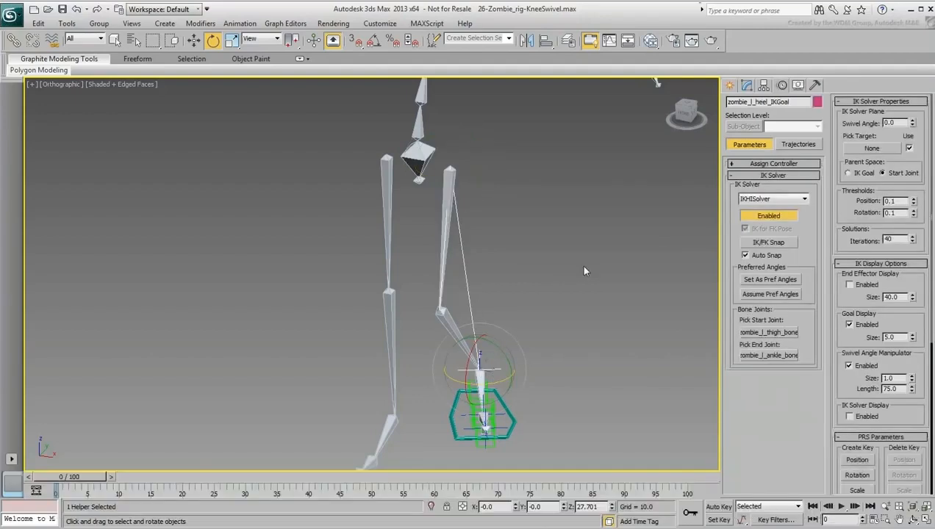
pyautogui.click(855, 172)
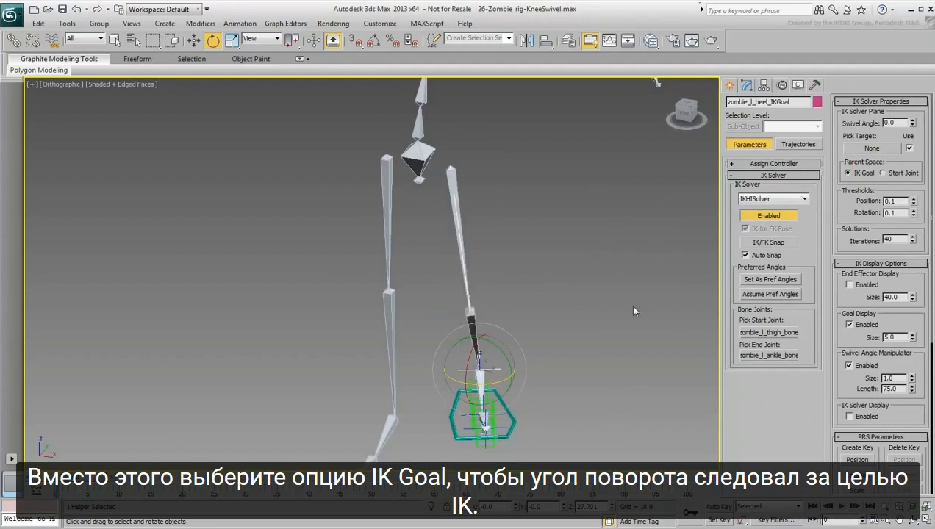
# Rotate the left foot control to about 32 degrees in Z and try out its Toe Twist and Heel Twist attributes
pyautogui.click(510, 419)
pyautogui.moveTo(502, 376)
pyautogui.mouseDown()
pyautogui.moveTo(516, 378)
pyautogui.moveTo(505, 380)
pyautogui.mouseUp()
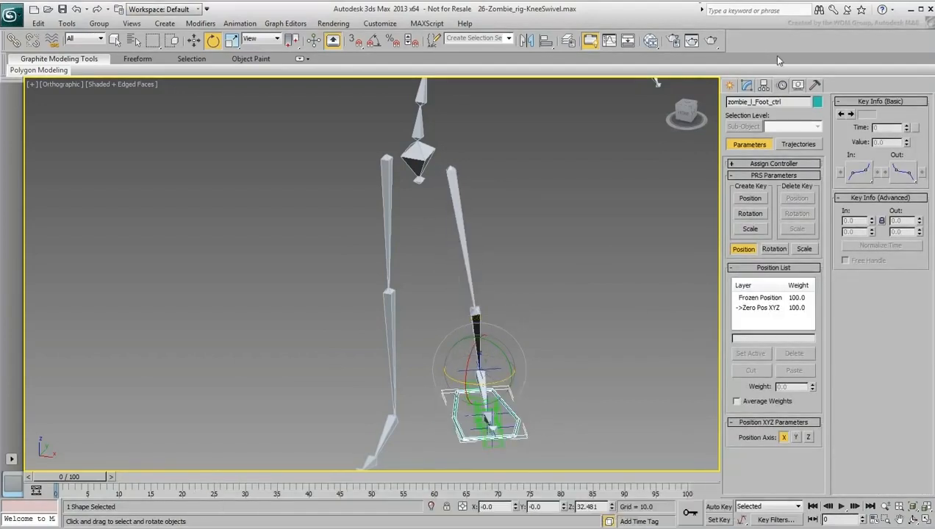
pyautogui.click(746, 86)
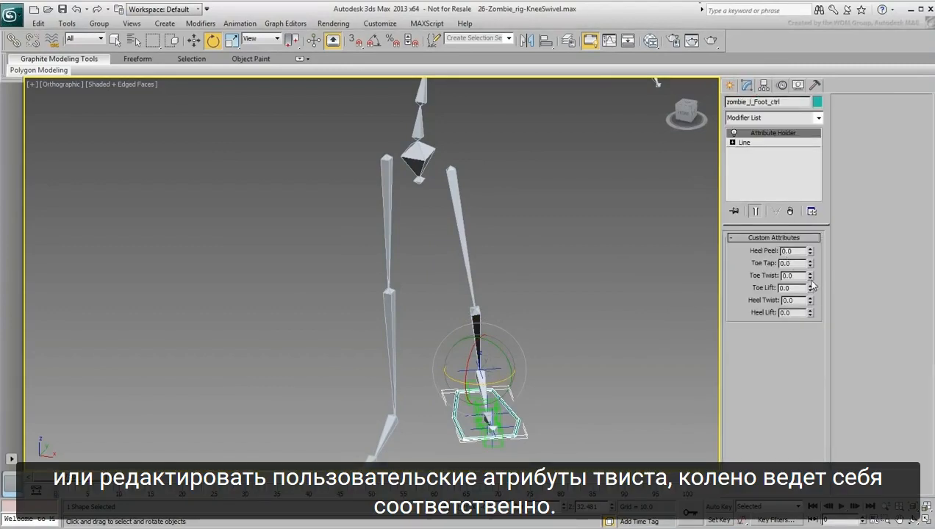
pyautogui.moveTo(811, 279); pyautogui.dragTo(809, 258)
pyautogui.rightClick(808, 258)
pyautogui.moveTo(810, 300)
pyautogui.mouseDown()
pyautogui.moveTo(806, 264)
pyautogui.moveTo(791, 304)
pyautogui.moveTo(801, 289)
pyautogui.mouseUp()
pyautogui.rightClick(801, 289)
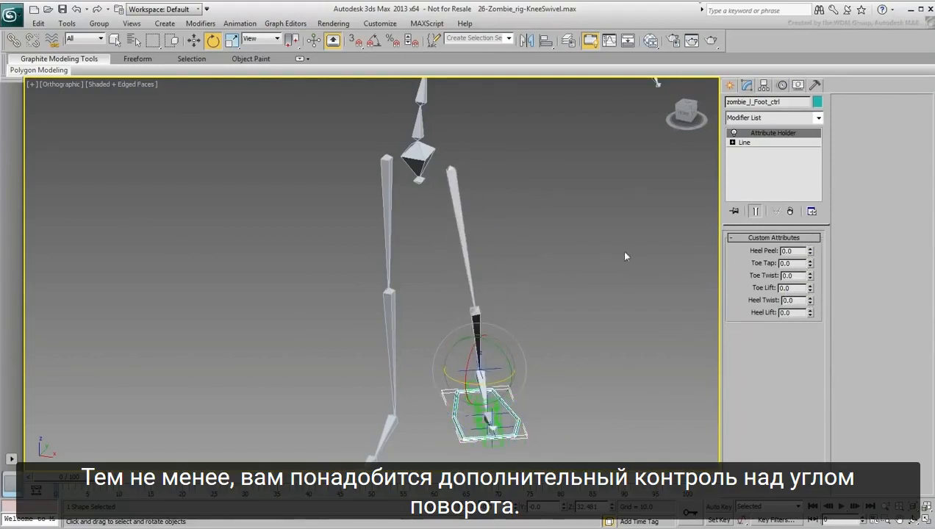
# Rotate the left foot control to about 44 degrees in Z and try out the heel IK goal's swivel angle
pyautogui.moveTo(488, 379); pyautogui.dragTo(556, 340)
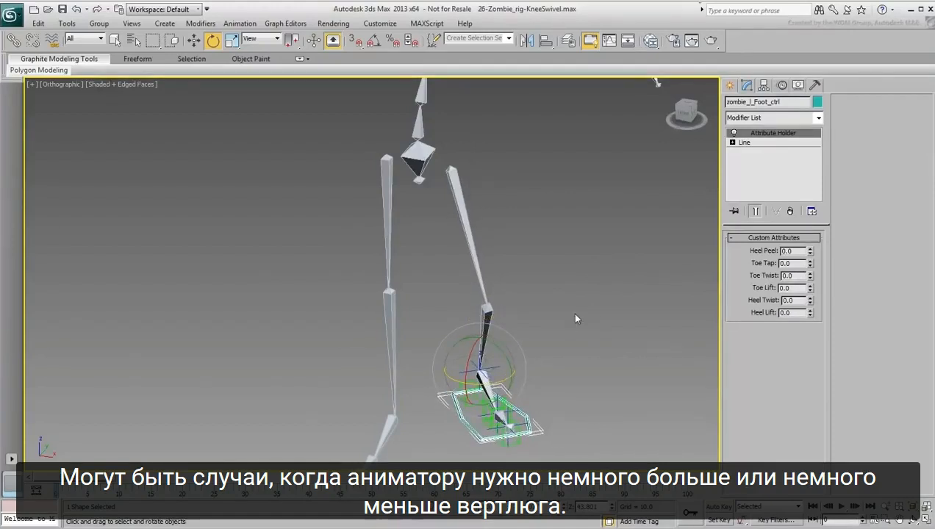
pyautogui.click(576, 311)
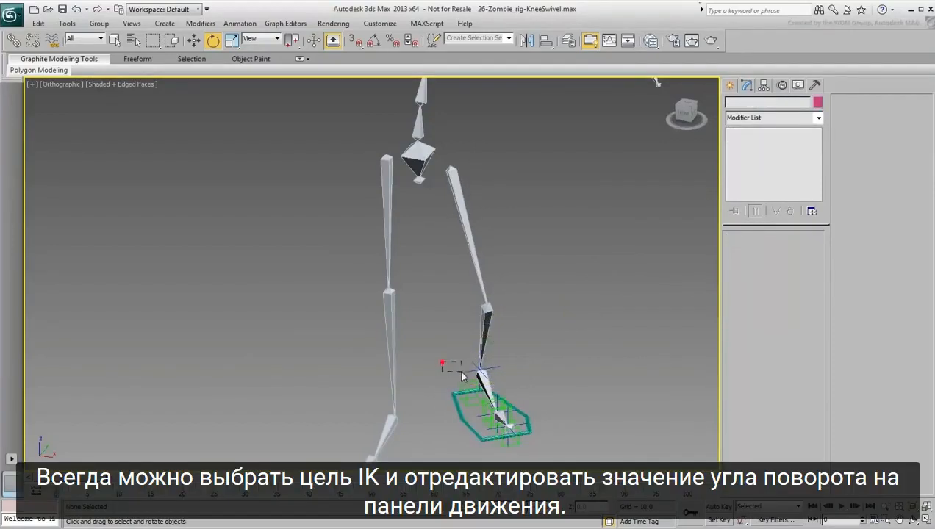
pyautogui.moveTo(442, 362); pyautogui.dragTo(471, 380)
pyautogui.click(782, 85)
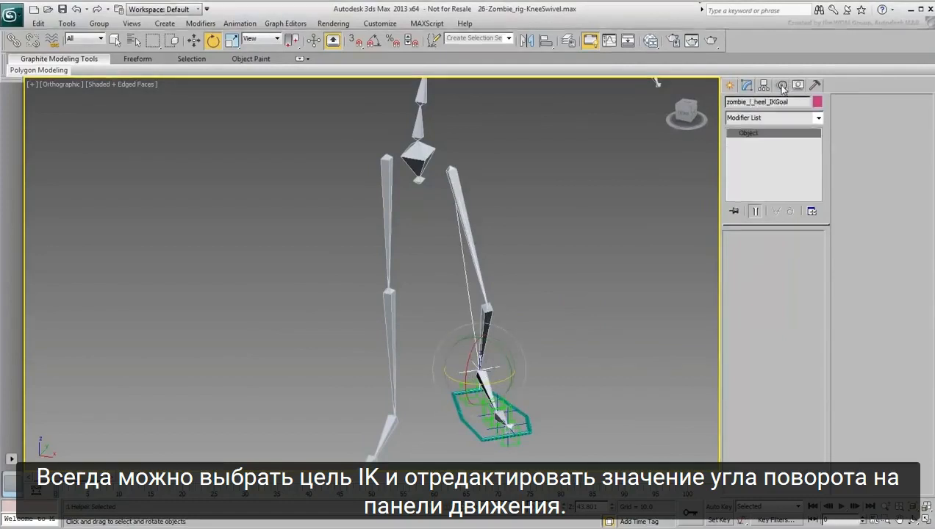
pyautogui.moveTo(912, 123); pyautogui.dragTo(910, 114)
pyautogui.rightClick(910, 115)
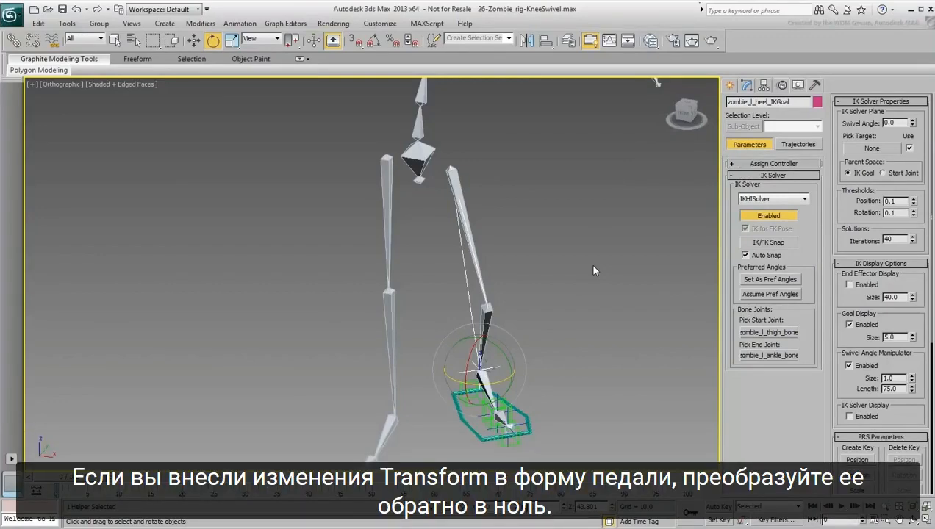
# Reset the left foot control to its frozen pose with Transform To Zero
pyautogui.click(468, 434)
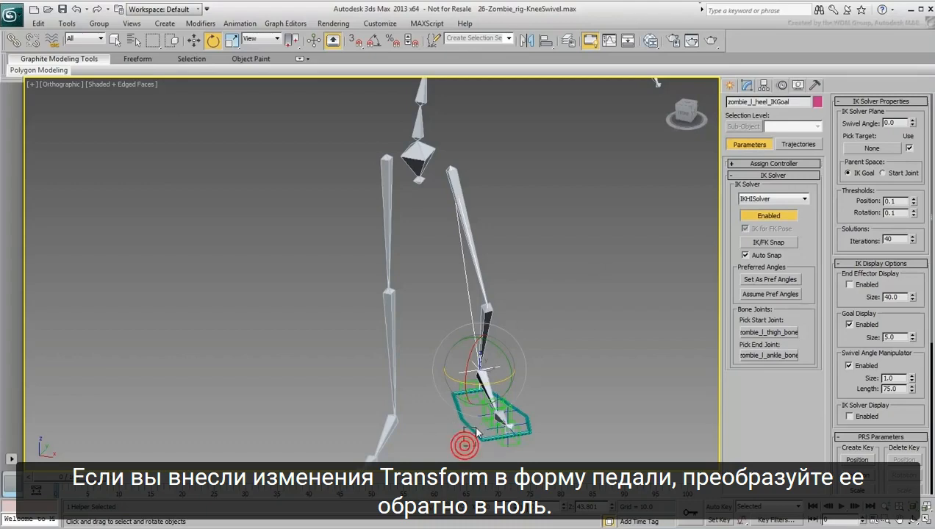
pyautogui.rightClick(467, 434)
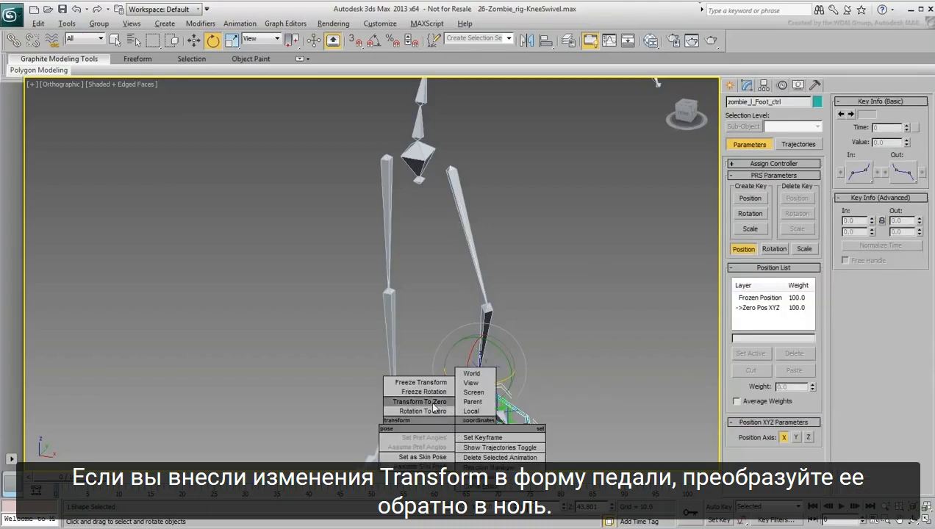
pyautogui.click(433, 401)
pyautogui.moveTo(497, 384); pyautogui.dragTo(519, 336, button='middle')
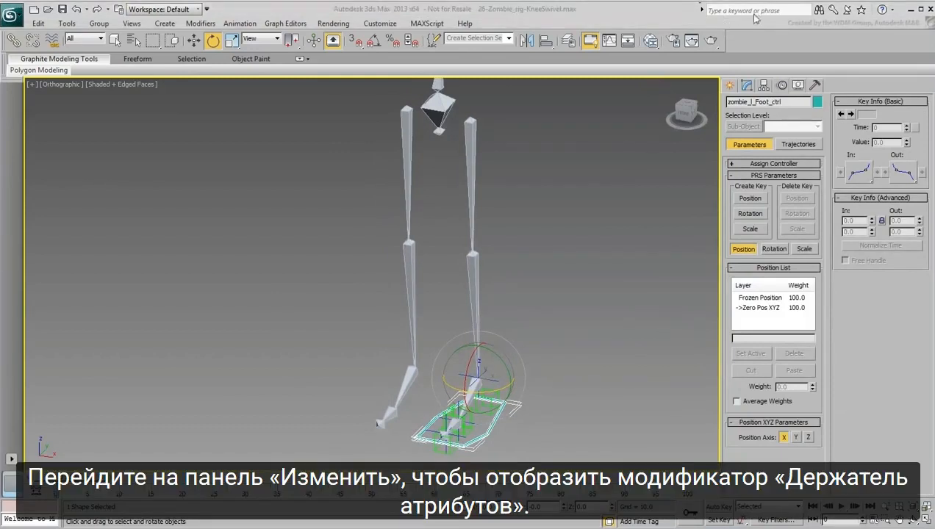
# Open the Parameter Editor for the foot control's Attribute Holder and name the new float spinner attribute Knee Swivel
pyautogui.click(747, 86)
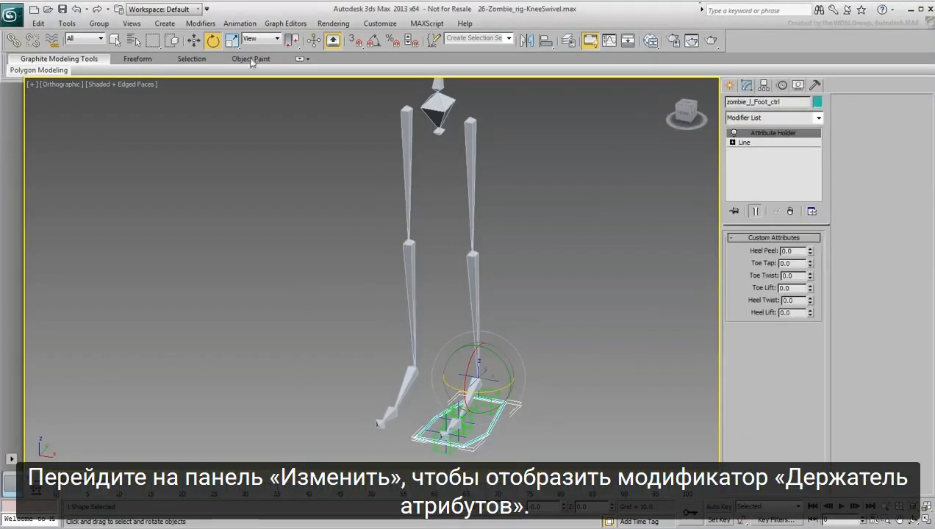
pyautogui.click(238, 24)
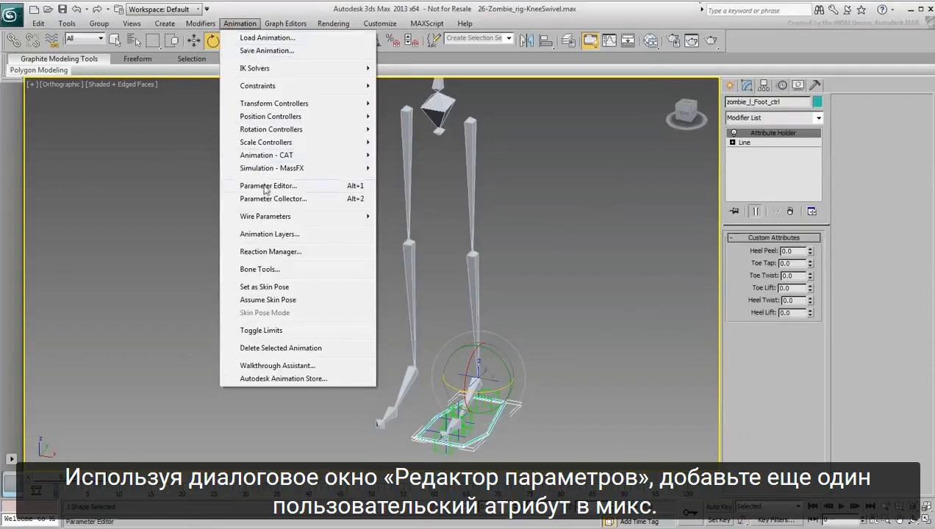
pyautogui.click(266, 188)
pyautogui.moveTo(302, 154); pyautogui.dragTo(154, 94)
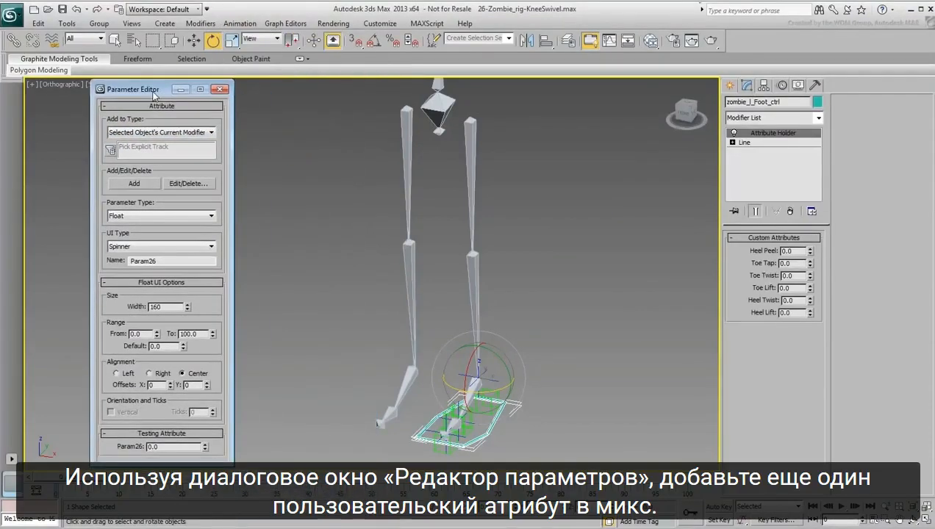
pyautogui.doubleClick(171, 261)
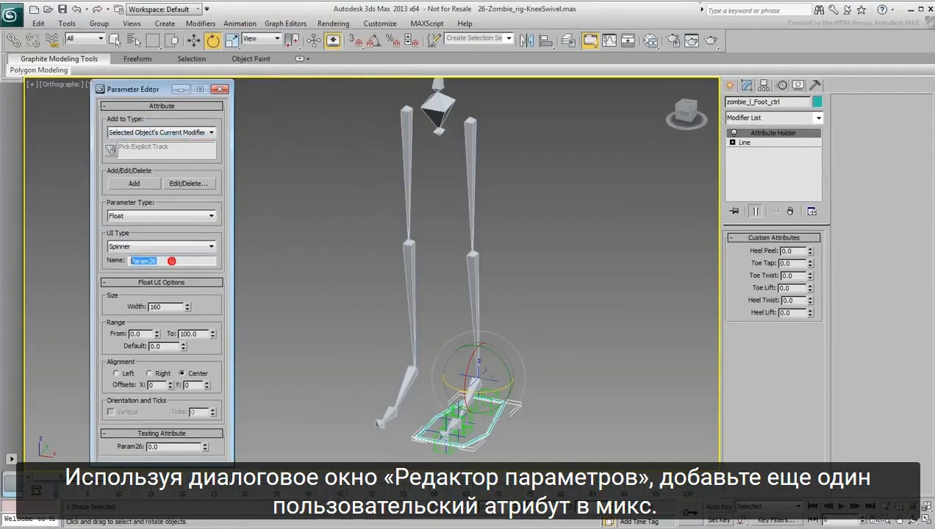
pyautogui.write('Knee')
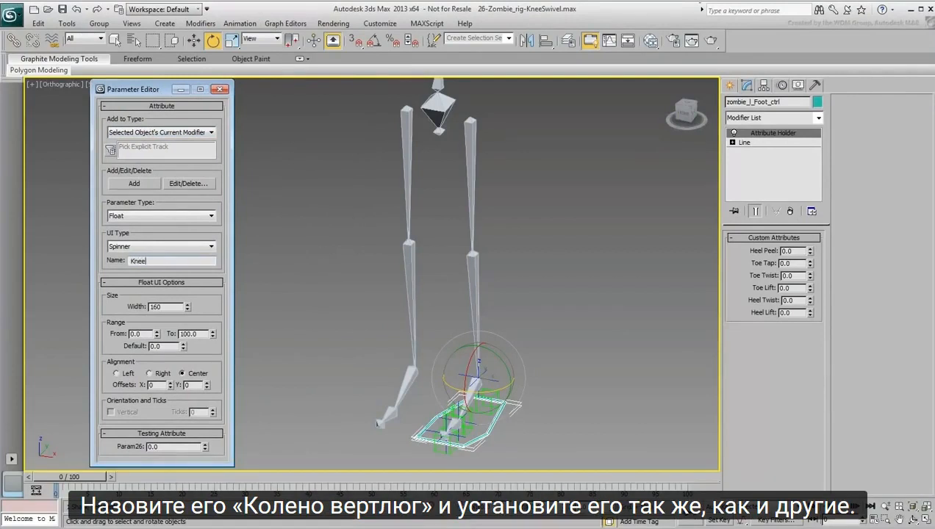
pyautogui.write(' Swivel')
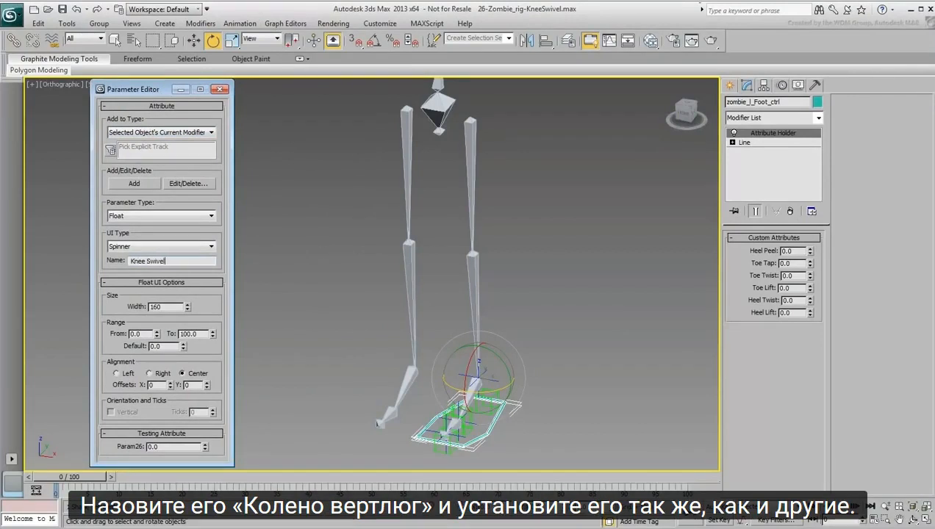
pyautogui.press('Return')
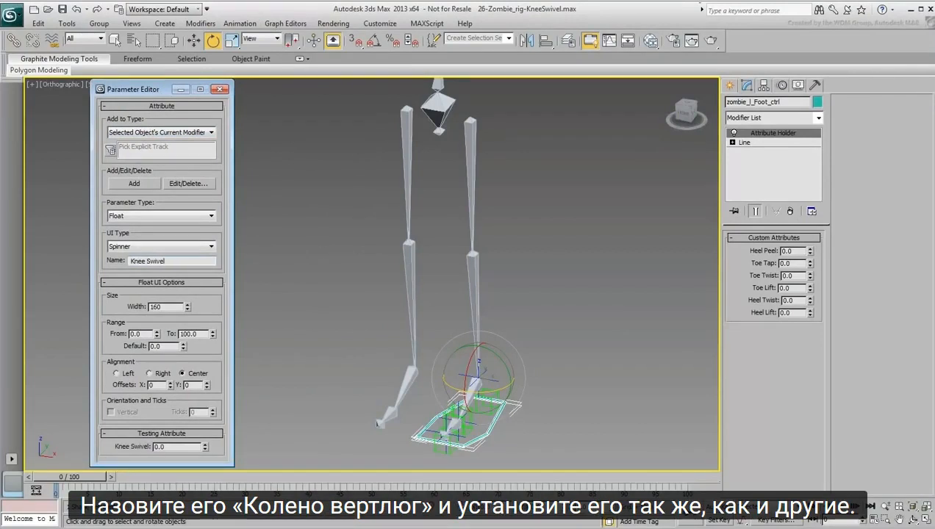
# Set the Knee Swivel spinner's width to 100 and its range from -10 to 10
pyautogui.doubleClick(166, 307)
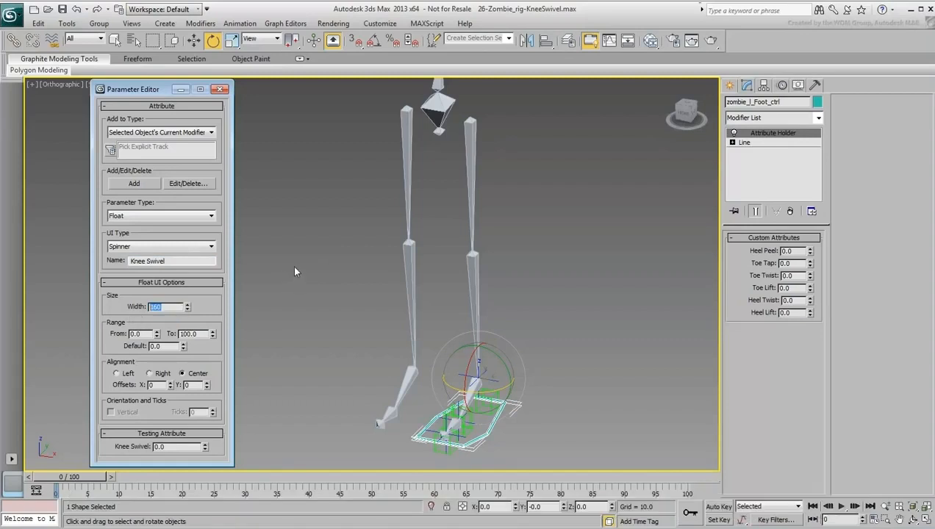
pyautogui.write('100')
pyautogui.press('Return')
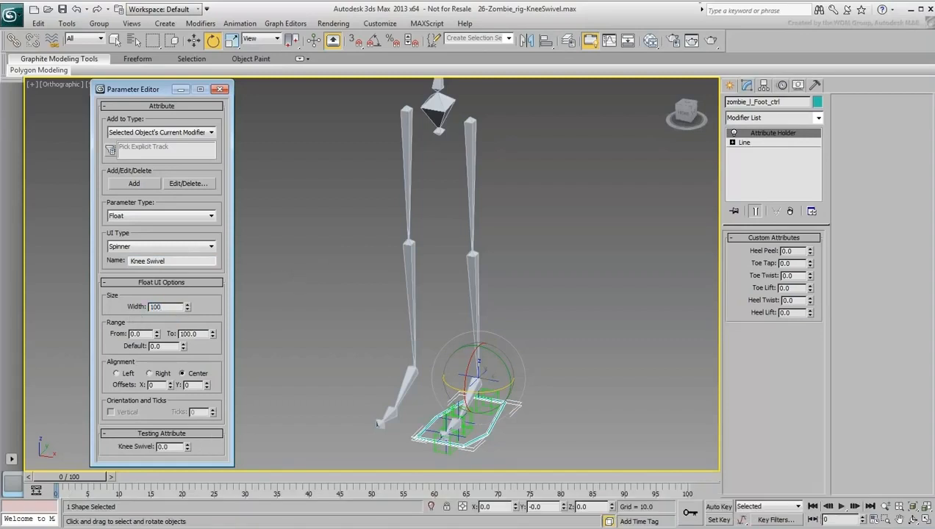
pyautogui.doubleClick(140, 334)
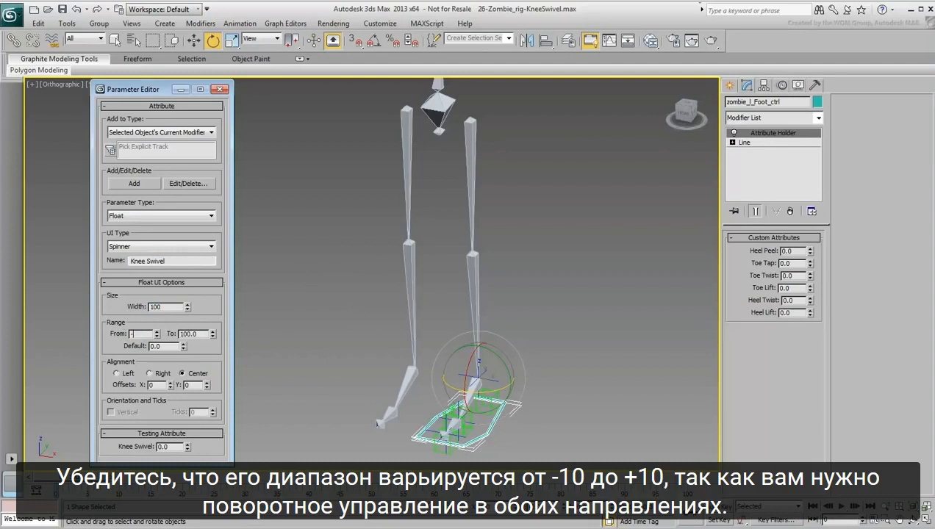
pyautogui.doubleClick(196, 334)
pyautogui.write('10')
pyautogui.press('Return')
# Align the Knee Swivel spinner right, add the attribute to the foot control's Attribute Holder and close the Parameter Editor
pyautogui.click(155, 373)
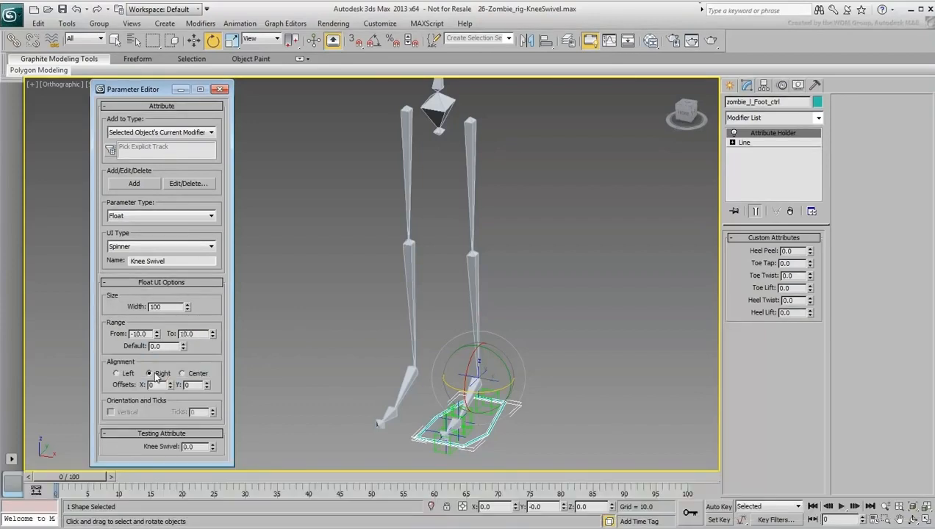
pyautogui.click(133, 185)
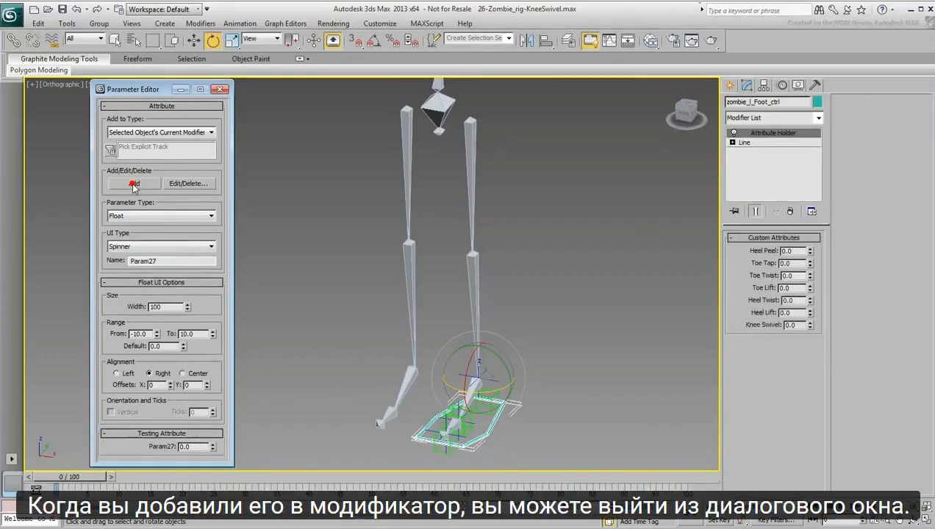
pyautogui.click(219, 89)
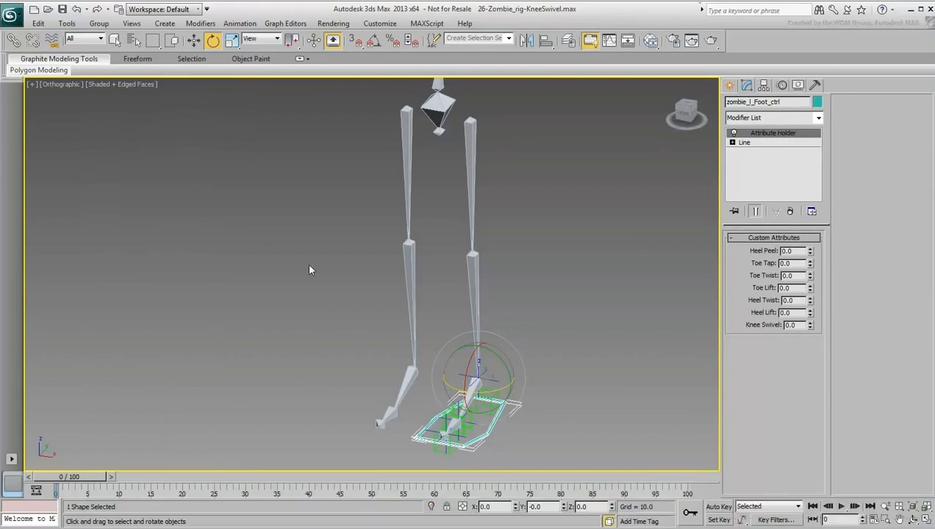
# Open the Reaction Manager and add the left foot control's Knee Swivel attribute as a new reaction master
pyautogui.click(240, 23)
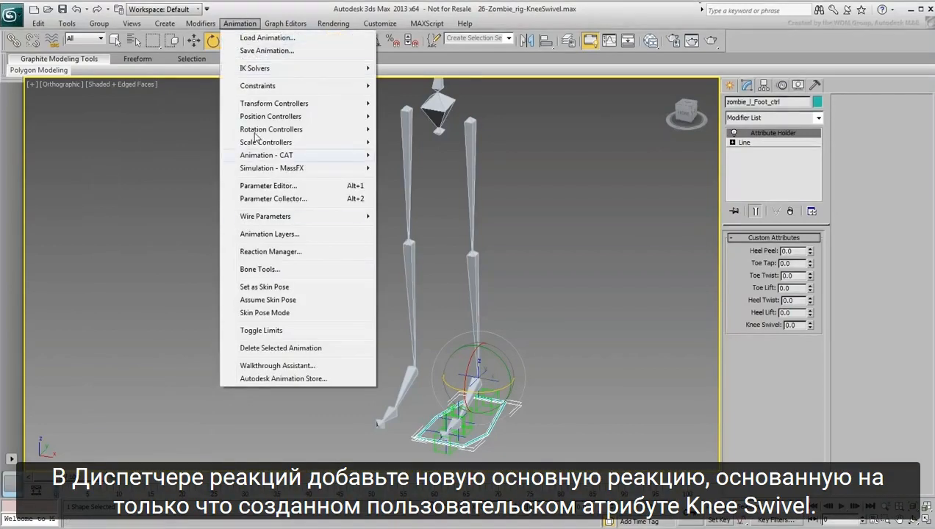
pyautogui.click(271, 252)
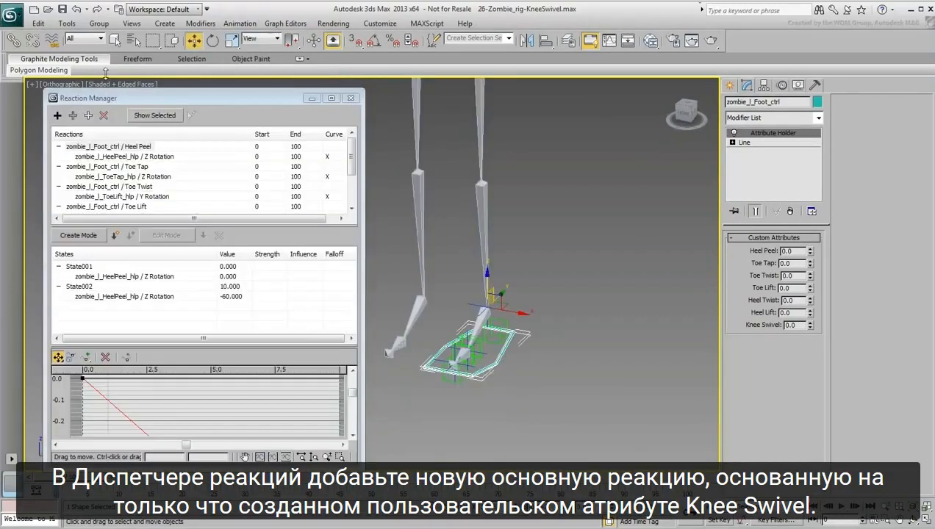
pyautogui.click(57, 116)
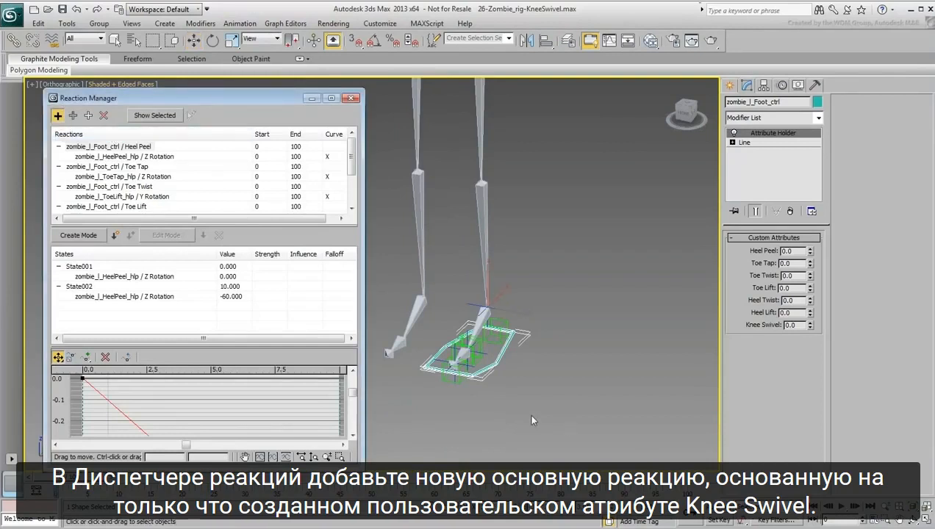
pyautogui.click(502, 366)
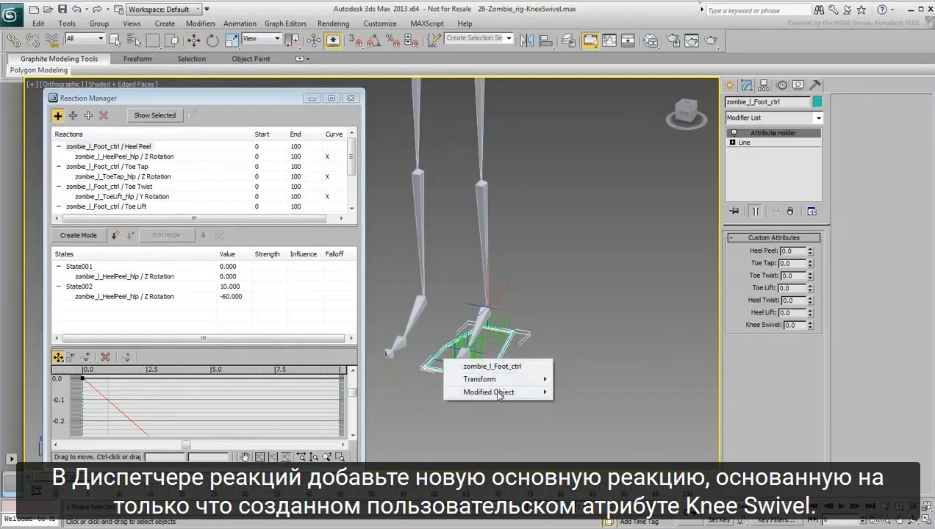
pyautogui.moveTo(503, 392)
pyautogui.moveTo(589, 391)
pyautogui.moveTo(695, 392)
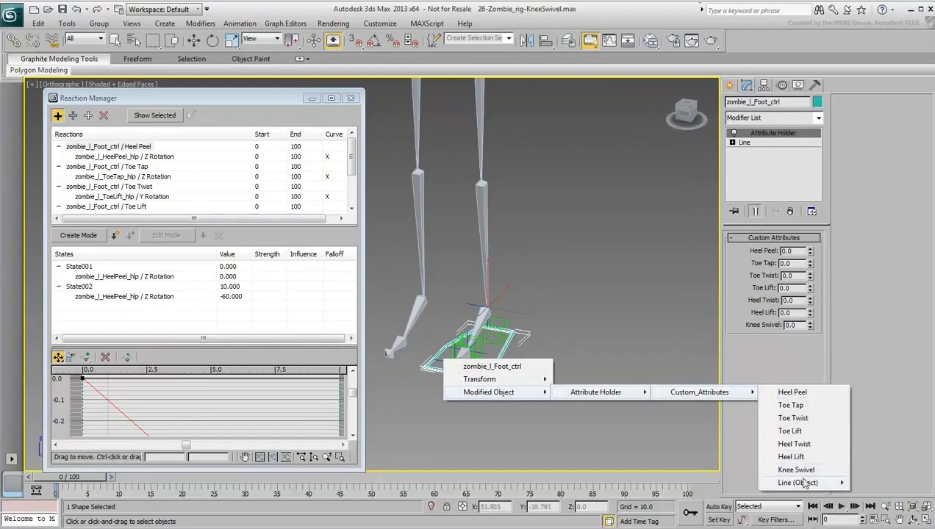
pyautogui.click(791, 472)
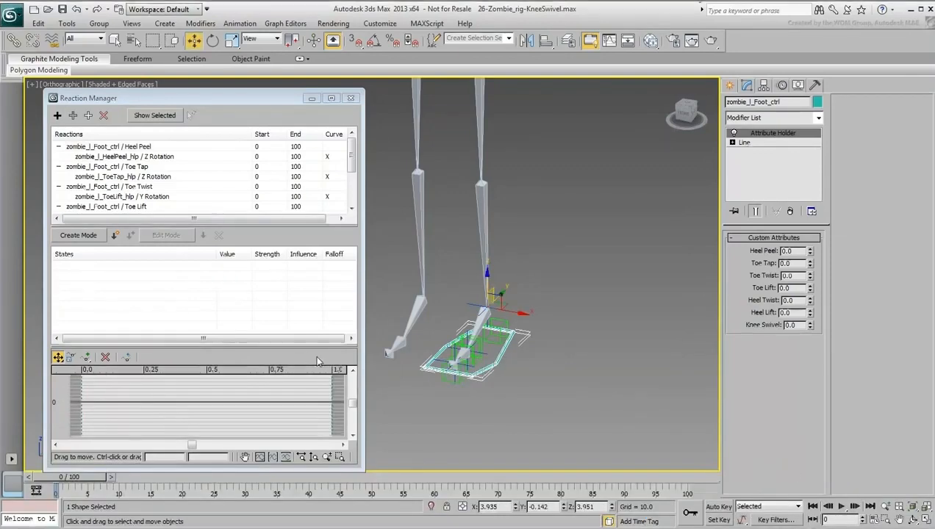
# Select the left heel IK goal and add its Swivel Angle as the slave of the Knee Swivel reaction
pyautogui.click(524, 290)
pyautogui.moveTo(523, 283); pyautogui.dragTo(500, 322)
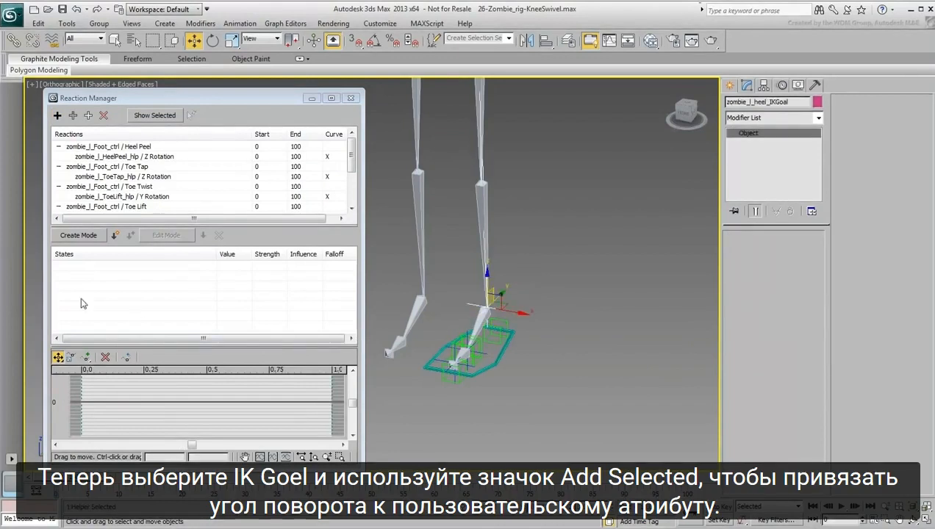
pyautogui.click(88, 115)
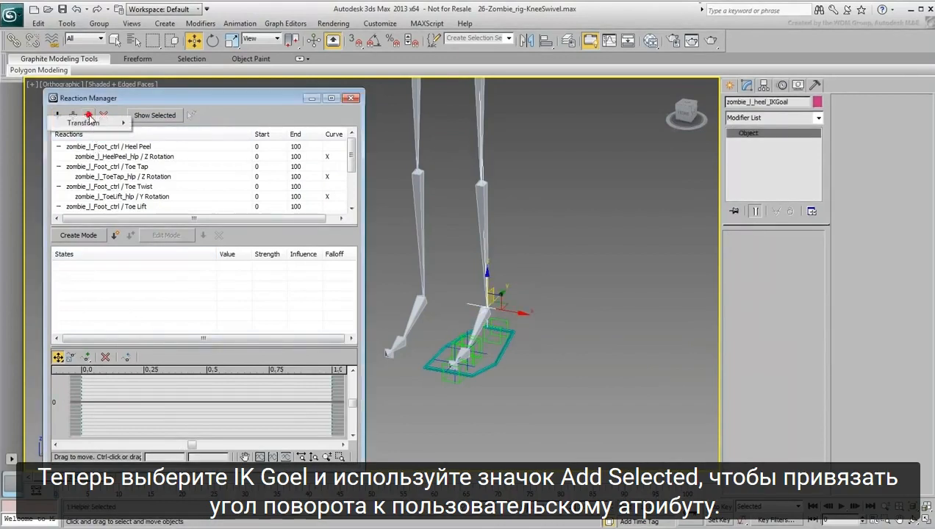
pyautogui.click(86, 123)
pyautogui.click(171, 123)
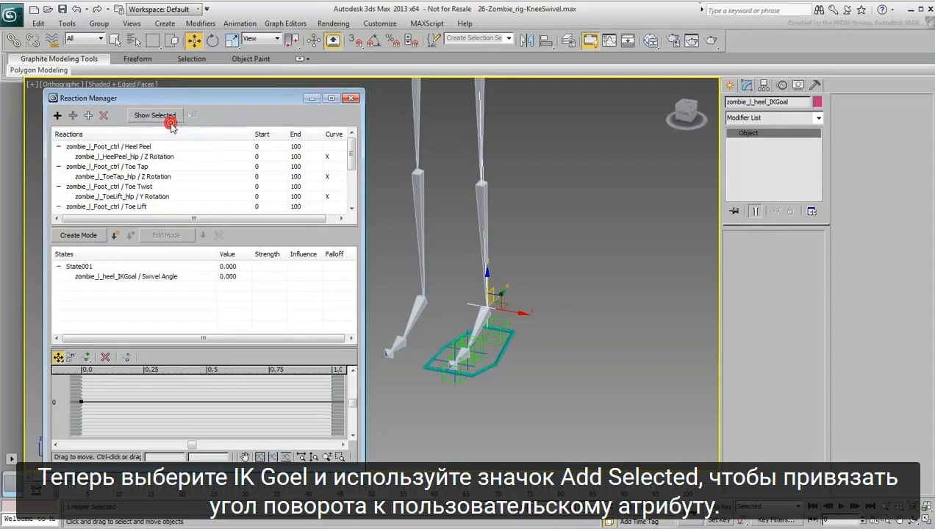
# Add two more states to the Knee Swivel reaction and set the second state's value to 10 with a Swivel Angle of 90
pyautogui.click(114, 235)
pyautogui.click(114, 235)
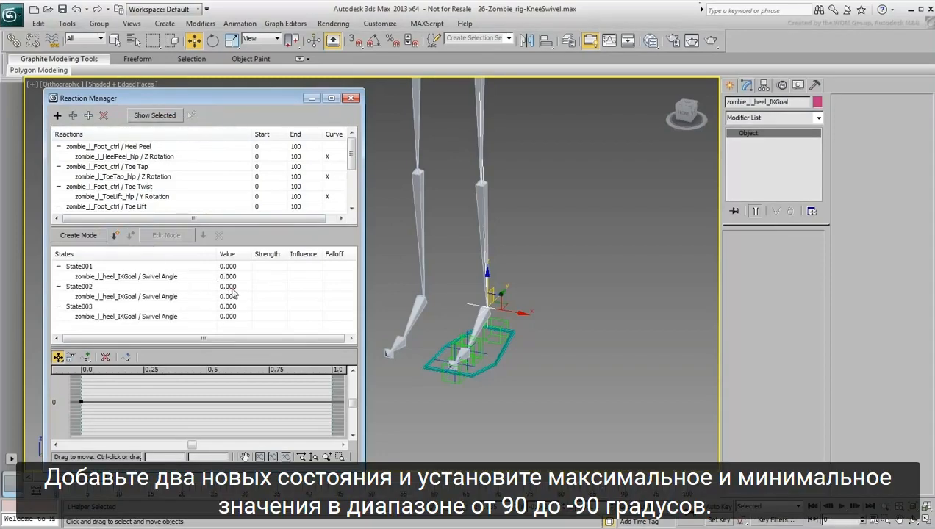
pyautogui.doubleClick(228, 287)
pyautogui.write('10')
pyautogui.press('Return')
pyautogui.doubleClick(235, 298)
pyautogui.write('90')
pyautogui.press('Return')
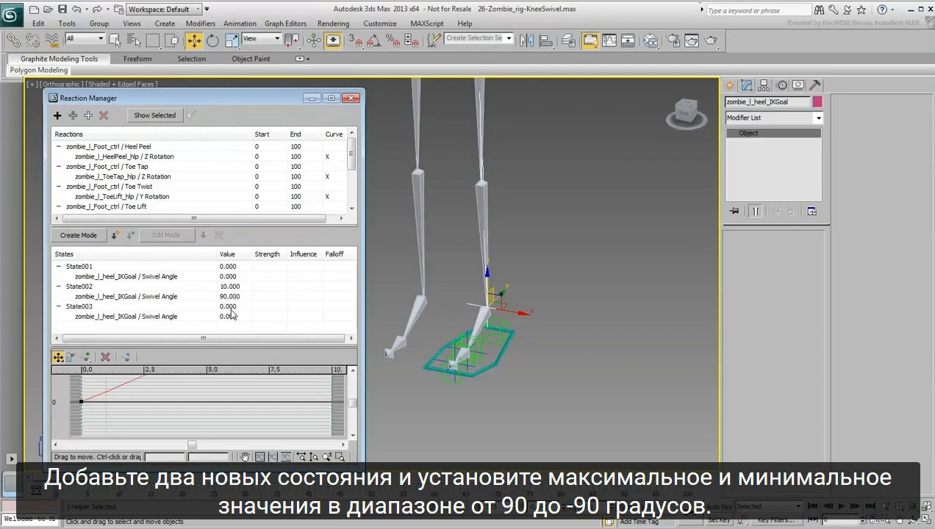
# Set the third state's value to -10 and its Swivel Angle to -90
pyautogui.doubleClick(232, 306)
pyautogui.write('-10')
pyautogui.press('Return')
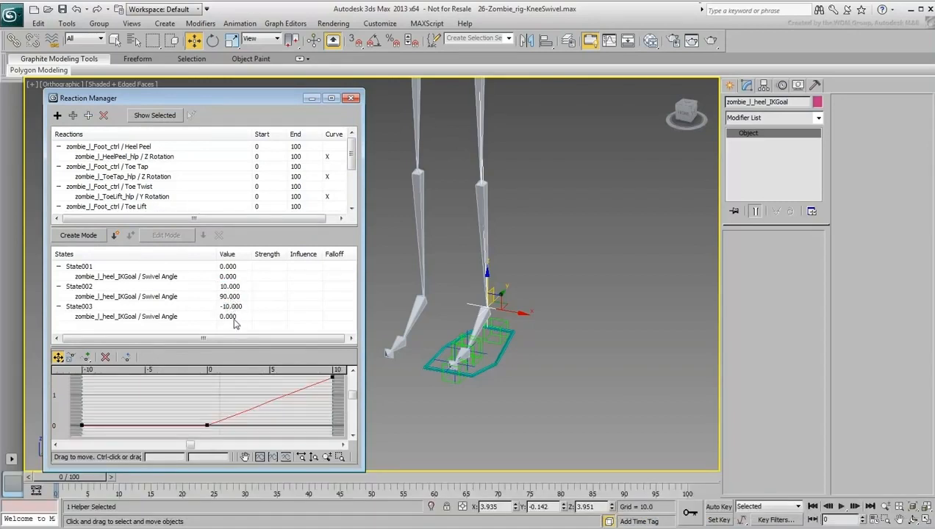
pyautogui.doubleClick(232, 316)
pyautogui.write('-90')
pyautogui.press('Return')
# Lift the left foot control, rotate it about 32° around Z and try out its Knee Swivel spinner
pyautogui.click(495, 361)
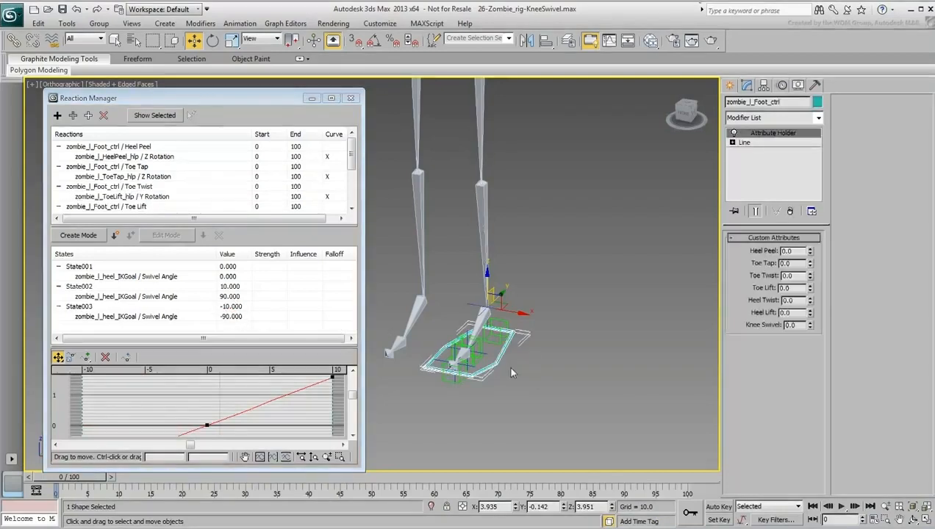
pyautogui.keyDown('alt'); pyautogui.moveTo(582, 308); pyautogui.dragTo(550, 313, button='middle'); pyautogui.keyUp('alt')
pyautogui.moveTo(505, 296); pyautogui.dragTo(535, 228)
pyautogui.keyDown('alt'); pyautogui.moveTo(501, 285); pyautogui.dragTo(539, 292, button='middle'); pyautogui.keyUp('alt')
pyautogui.press('e')
pyautogui.moveTo(522, 253); pyautogui.dragTo(562, 254)
pyautogui.keyDown('alt'); pyautogui.moveTo(603, 251); pyautogui.dragTo(583, 267, button='middle'); pyautogui.keyUp('alt')
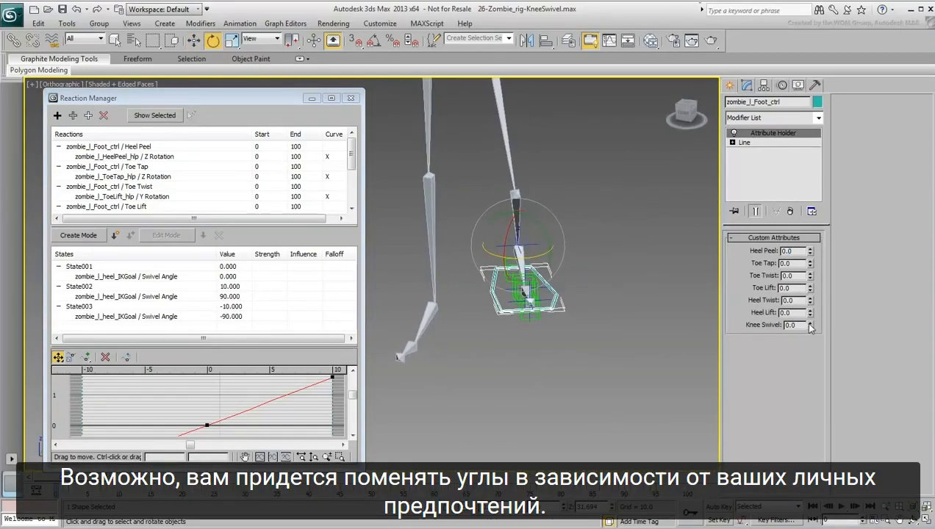
pyautogui.moveTo(811, 328); pyautogui.dragTo(808, 347)
pyautogui.rightClick(808, 347)
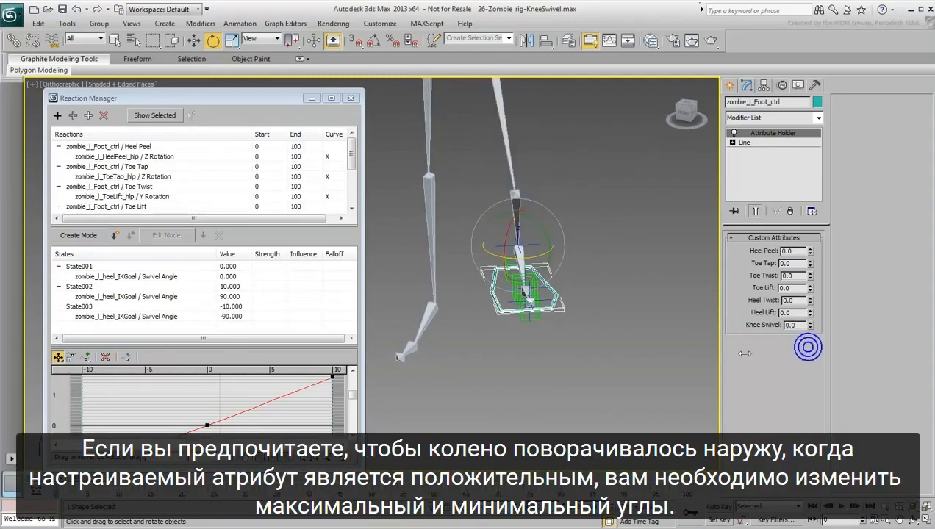
# Reverse the swivel direction by setting the Swivel Angle to -90 in the second state and 90 in the third
pyautogui.doubleClick(231, 296)
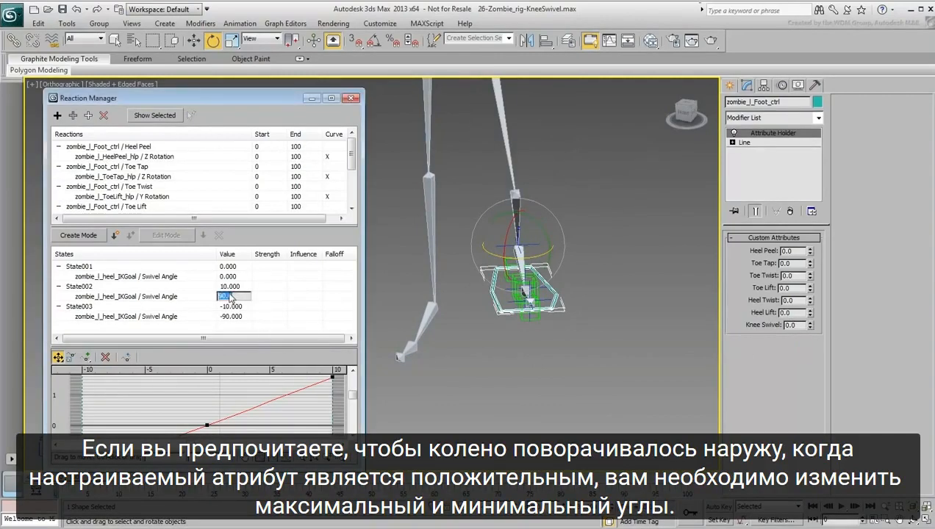
pyautogui.write('-90')
pyautogui.press('Return')
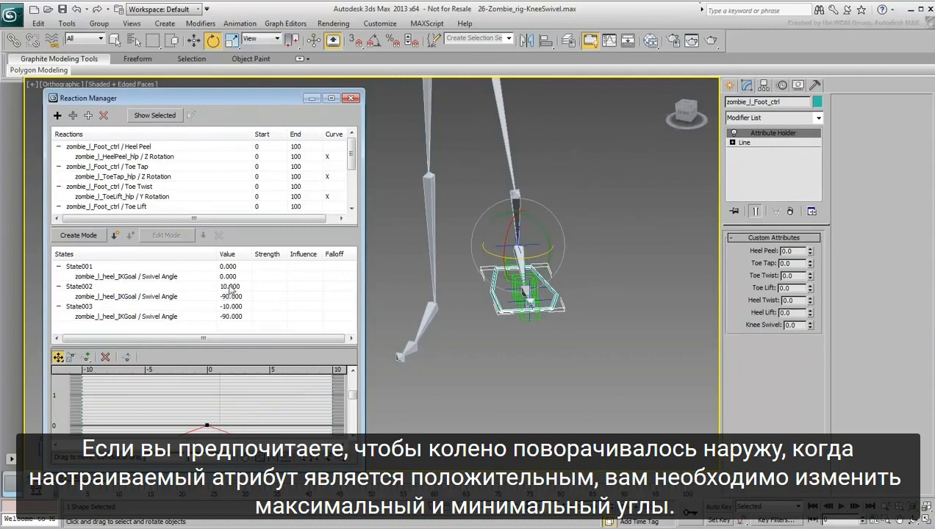
pyautogui.doubleClick(233, 316)
pyautogui.write('90')
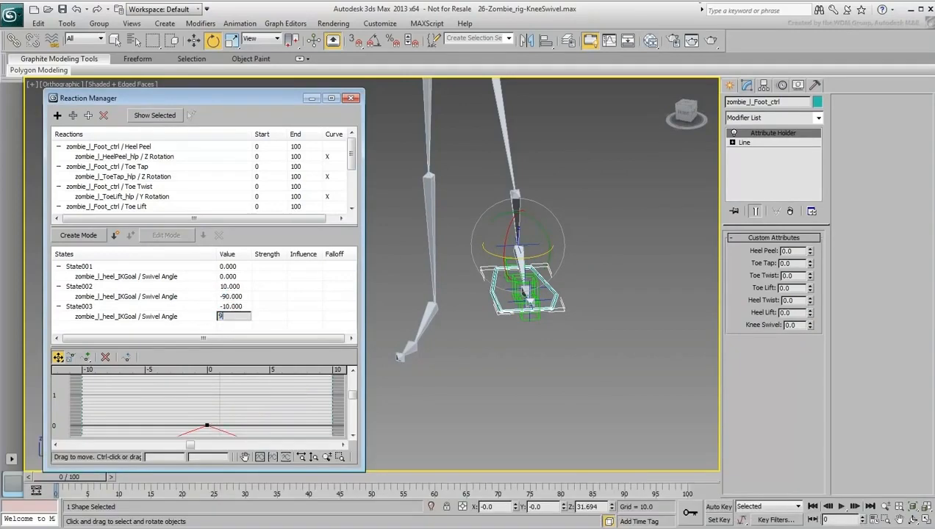
pyautogui.press('Return')
# Test the Knee Swivel spinner with the reversed angles and close the Reaction Manager
pyautogui.moveTo(810, 325)
pyautogui.mouseDown()
pyautogui.moveTo(805, 297)
pyautogui.moveTo(805, 341)
pyautogui.mouseUp()
pyautogui.rightClick(806, 342)
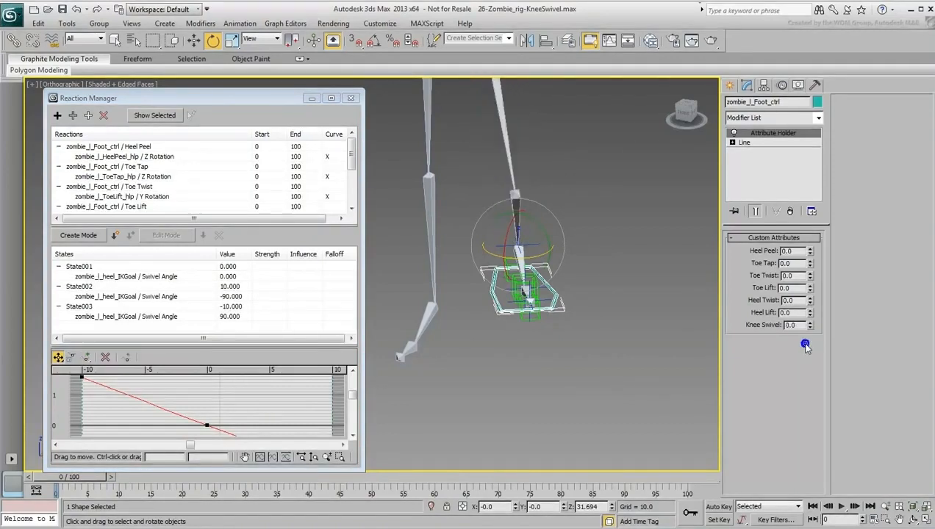
pyautogui.click(352, 98)
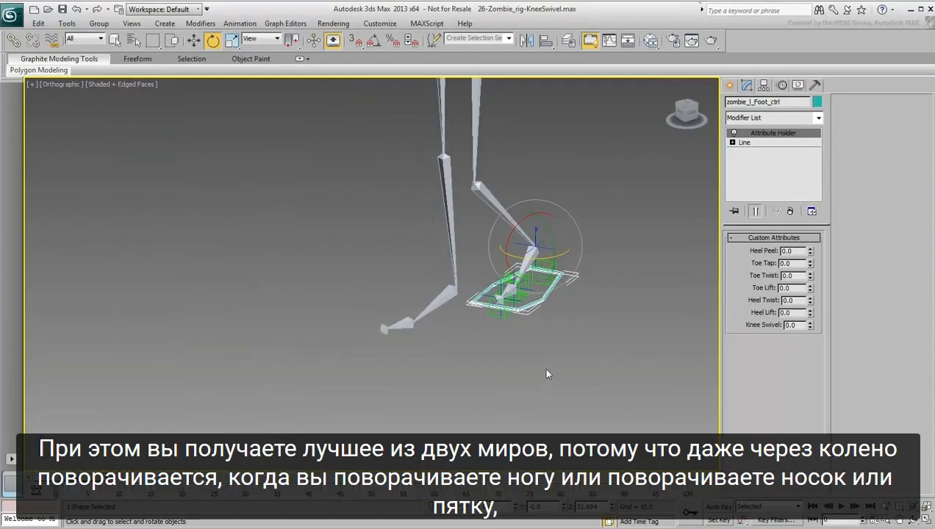
# Rotate the raised left foot control to about 45° around Z and try fine-tuning the knee with Knee Swivel
pyautogui.keyDown('alt'); pyautogui.moveTo(516, 361); pyautogui.dragTo(543, 349, button='middle'); pyautogui.keyUp('alt')
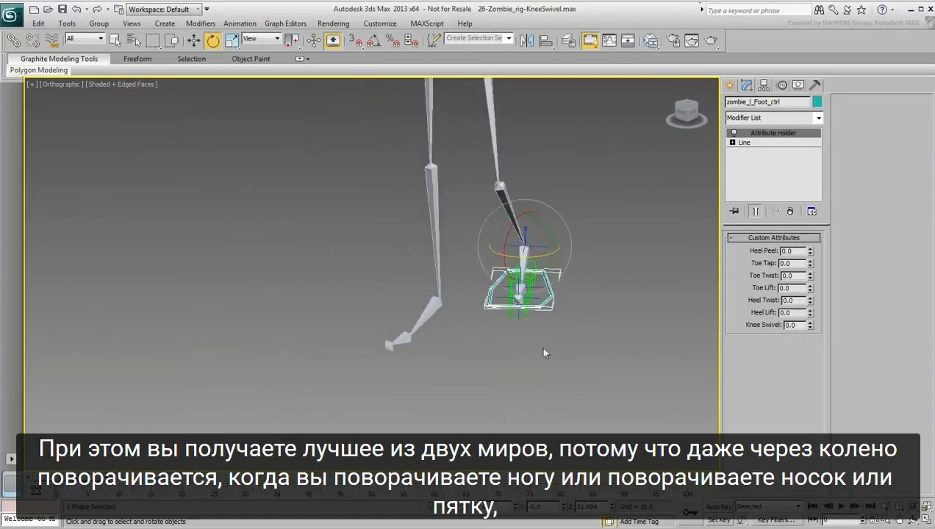
pyautogui.moveTo(537, 257); pyautogui.dragTo(611, 283)
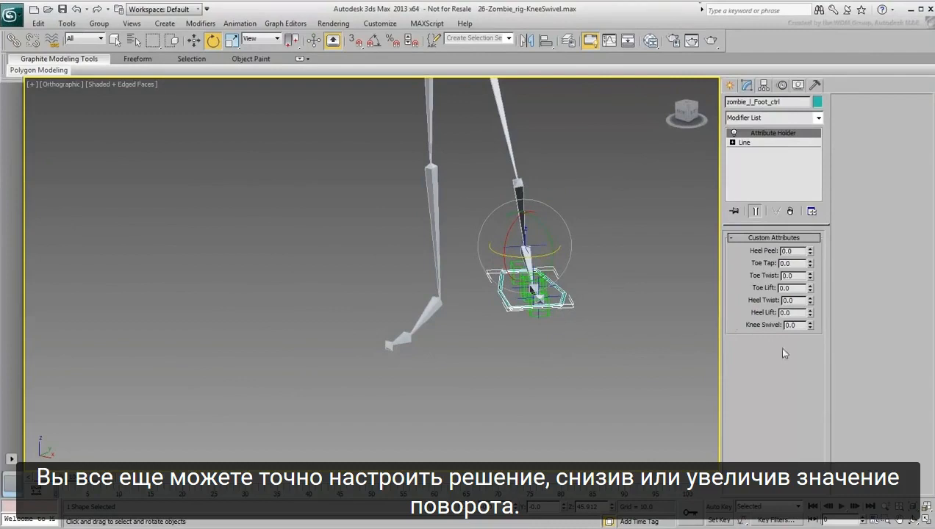
pyautogui.moveTo(810, 326)
pyautogui.mouseDown()
pyautogui.moveTo(810, 308)
pyautogui.moveTo(810, 332)
pyautogui.mouseUp()
pyautogui.keyDown('alt'); pyautogui.moveTo(564, 357); pyautogui.dragTo(517, 365, button='middle'); pyautogui.keyUp('alt')
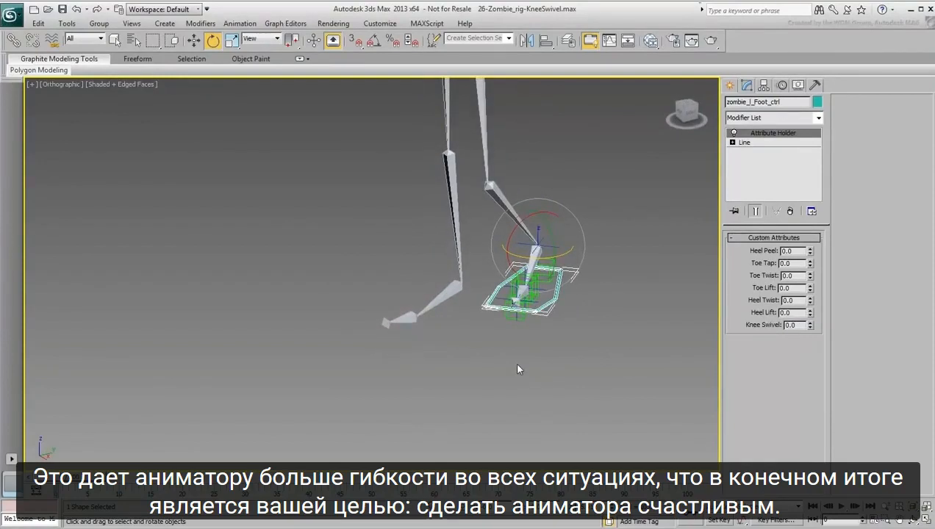
# Return the left foot control to its rest pose with Transform To Zero
pyautogui.keyDown('alt'); pyautogui.rightClick(508, 362); pyautogui.keyUp('alt')
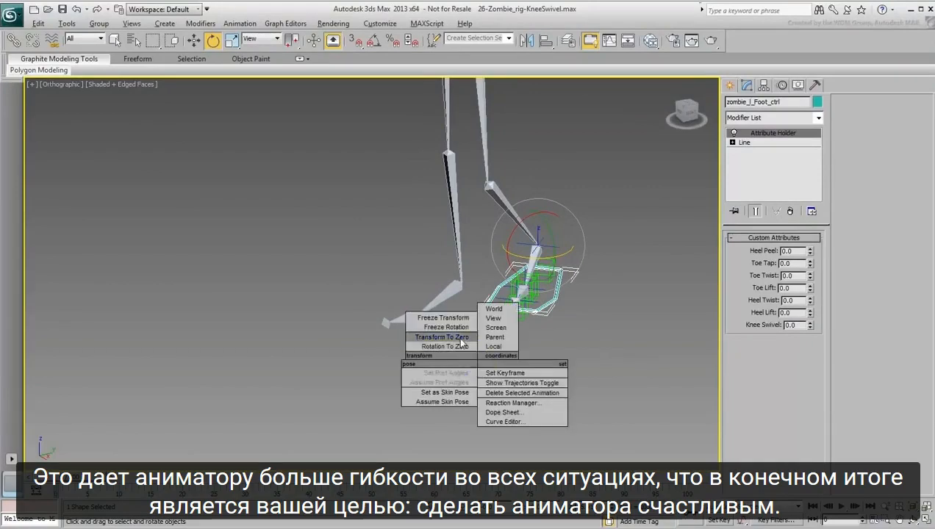
pyautogui.click(458, 338)
pyautogui.keyDown('alt'); pyautogui.moveTo(456, 310); pyautogui.dragTo(471, 317, button='middle'); pyautogui.keyUp('alt')
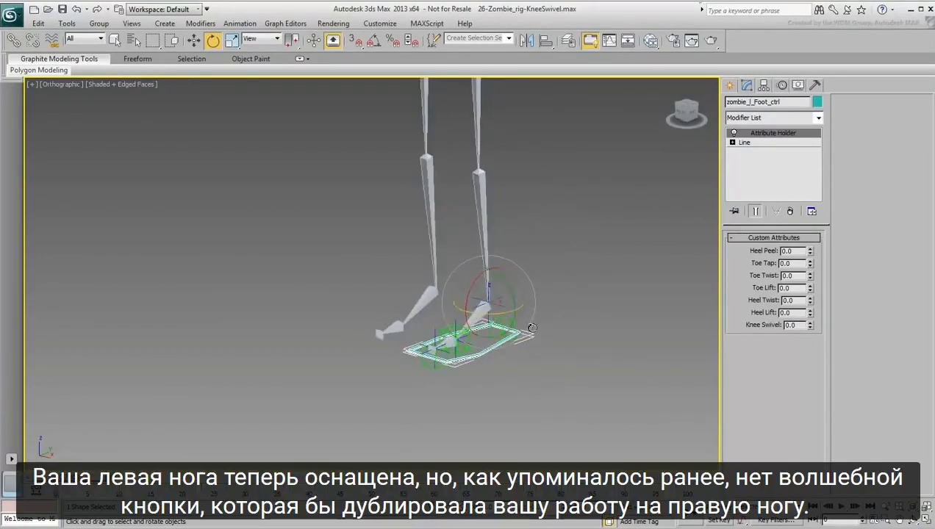
pyautogui.scroll(2, 525, 322)
pyautogui.moveTo(556, 276); pyautogui.dragTo(571, 327, button='middle')
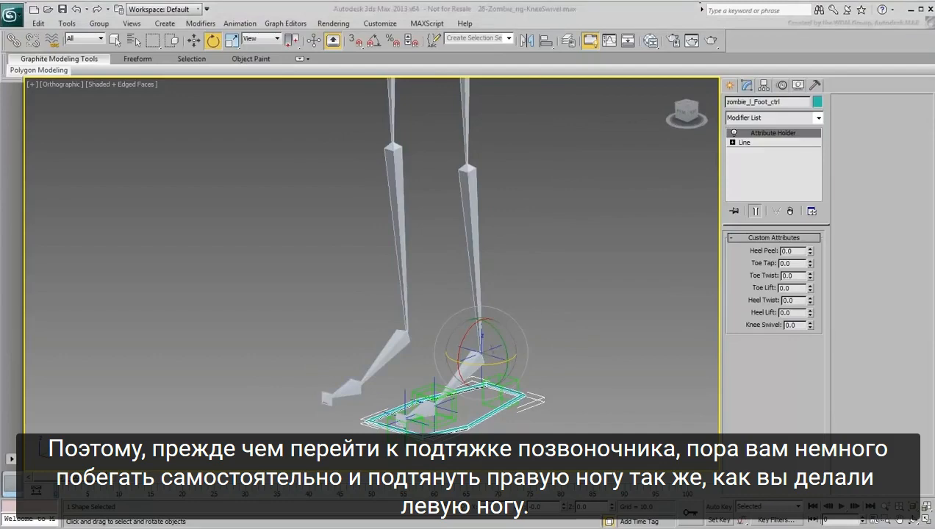
# Open the scene file 27-Zombie_rig-Spine.max in place of the current scene
pyautogui.moveTo(934, 397); pyautogui.dragTo(592, 295)
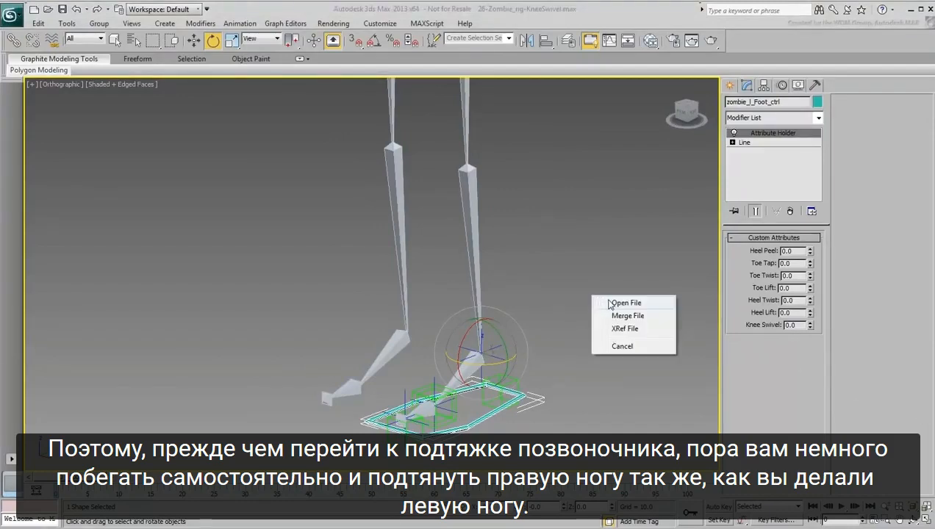
pyautogui.click(610, 303)
pyautogui.click(477, 385)
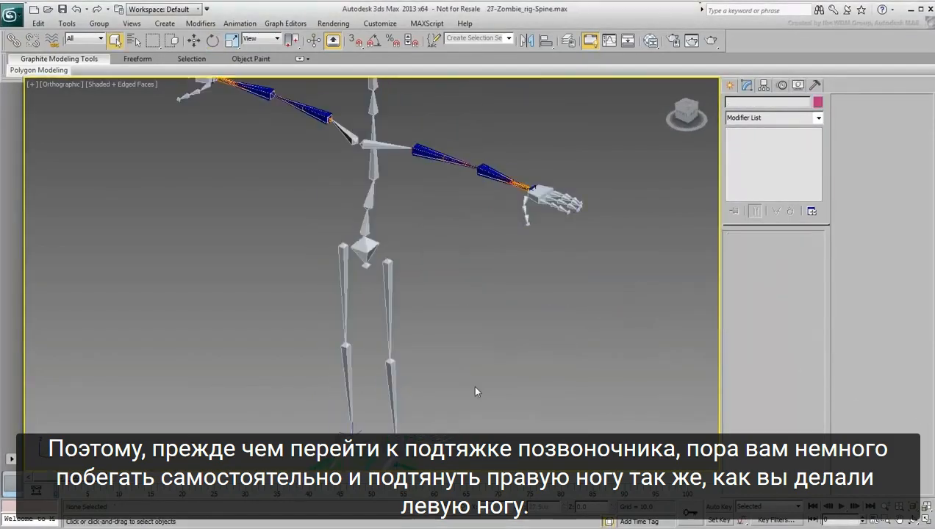
# Select the left and right foot controls in turn to examine their custom attributes
pyautogui.moveTo(412, 404); pyautogui.dragTo(441, 290, button='middle')
pyautogui.moveTo(506, 357); pyautogui.dragTo(507, 355, button='middle')
pyautogui.click(429, 377)
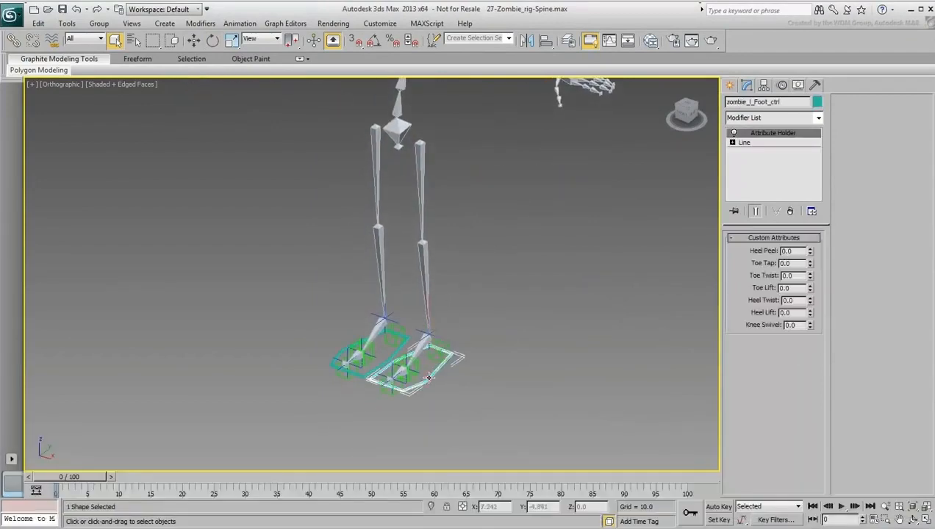
pyautogui.click(361, 375)
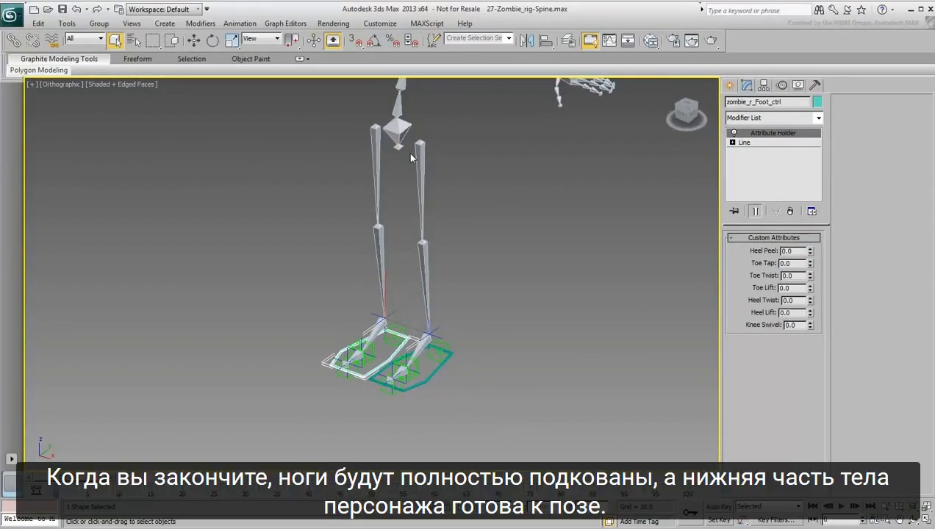
# Move the pelvis bone down along Z so that both knees bend
pyautogui.click(398, 132)
pyautogui.rightClick(399, 135)
pyautogui.click(413, 145)
pyautogui.moveTo(398, 96); pyautogui.dragTo(398, 117)
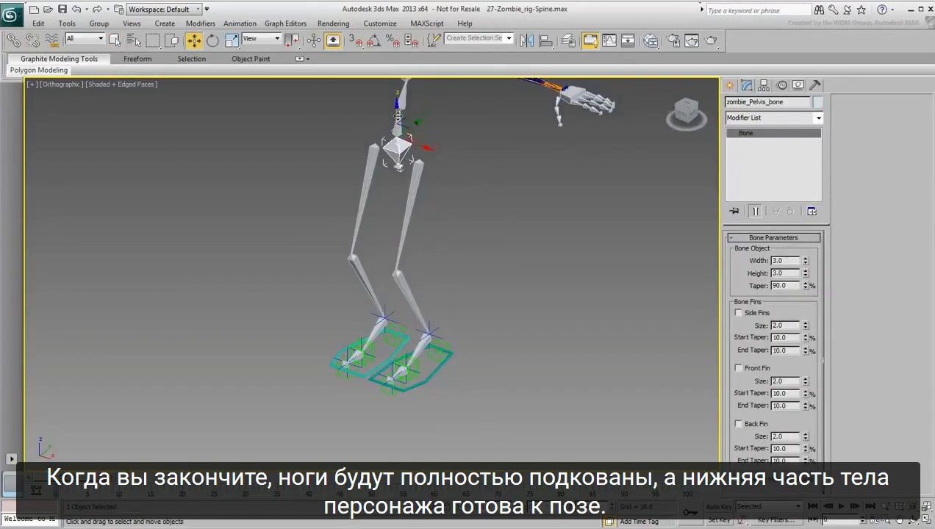
# Spread the two foot controls apart and rotate them around Z, the left about 18° and the right about -24°
pyautogui.click(432, 379)
pyautogui.moveTo(447, 333); pyautogui.dragTo(506, 332)
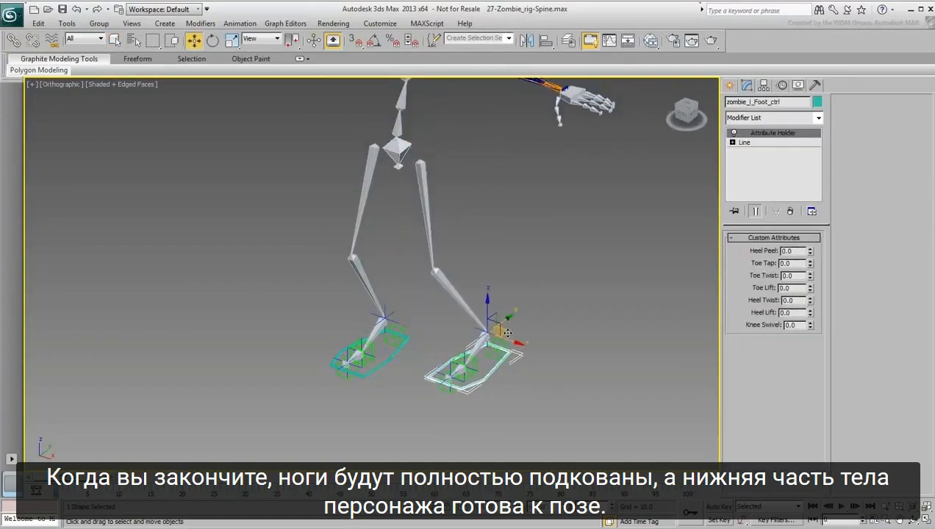
pyautogui.moveTo(391, 363); pyautogui.dragTo(295, 338)
pyautogui.rightClick(322, 369)
pyautogui.click(340, 391)
pyautogui.moveTo(485, 380); pyautogui.dragTo(506, 384)
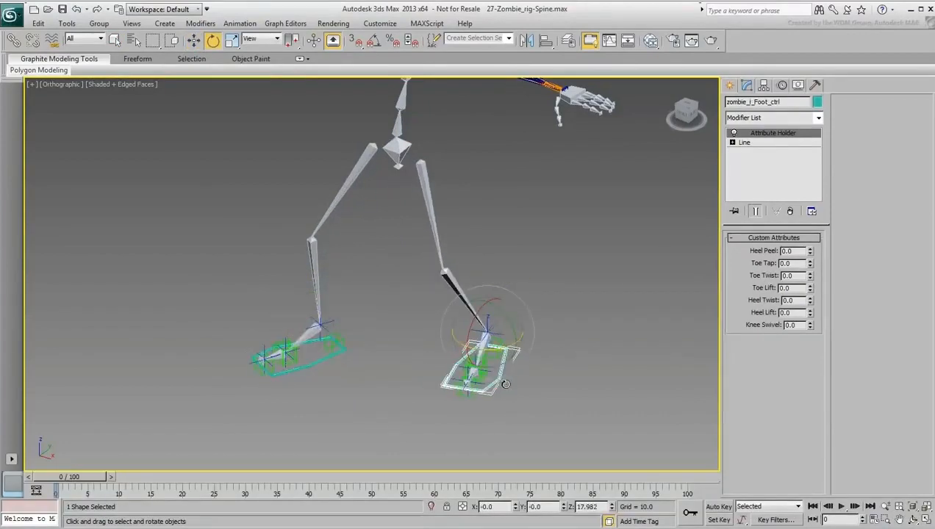
# Raise the left foot control's Heel Peel to 4.6
pyautogui.keyDown('alt'); pyautogui.moveTo(624, 351); pyautogui.dragTo(418, 401, button='middle'); pyautogui.keyUp('alt')
pyautogui.moveTo(809, 252); pyautogui.dragTo(806, 223)
pyautogui.keyDown('alt'); pyautogui.moveTo(372, 301); pyautogui.dragTo(423, 308, button='middle'); pyautogui.keyUp('alt')
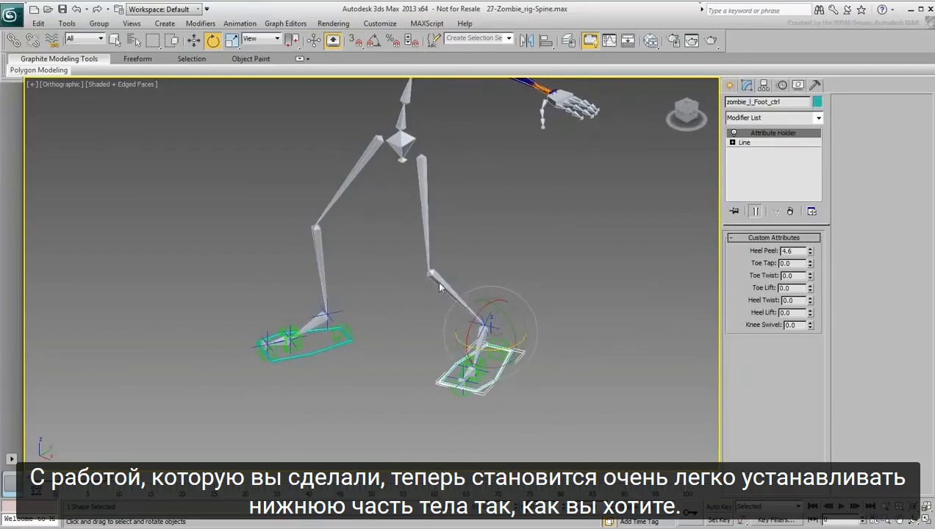
# Set the right foot control's Toe Twist to 3.8 and its Toe Tap to 2.4
pyautogui.click(315, 359)
pyautogui.moveTo(810, 276); pyautogui.dragTo(808, 249)
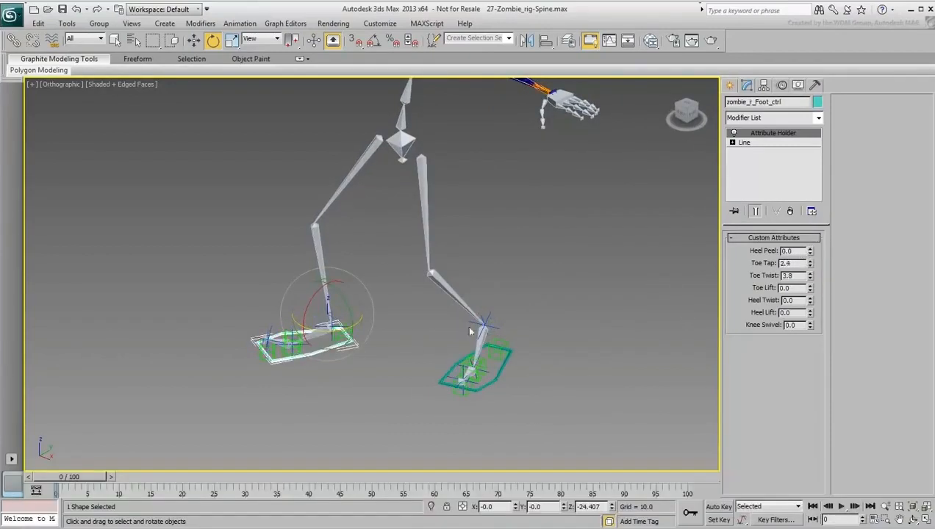
pyautogui.keyDown('alt'); pyautogui.moveTo(389, 338); pyautogui.dragTo(470, 331, button='middle'); pyautogui.keyUp('alt')
# Adjust the left foot control's Knee Swivel slightly and clear the selection
pyautogui.click(428, 335)
pyautogui.click(500, 336)
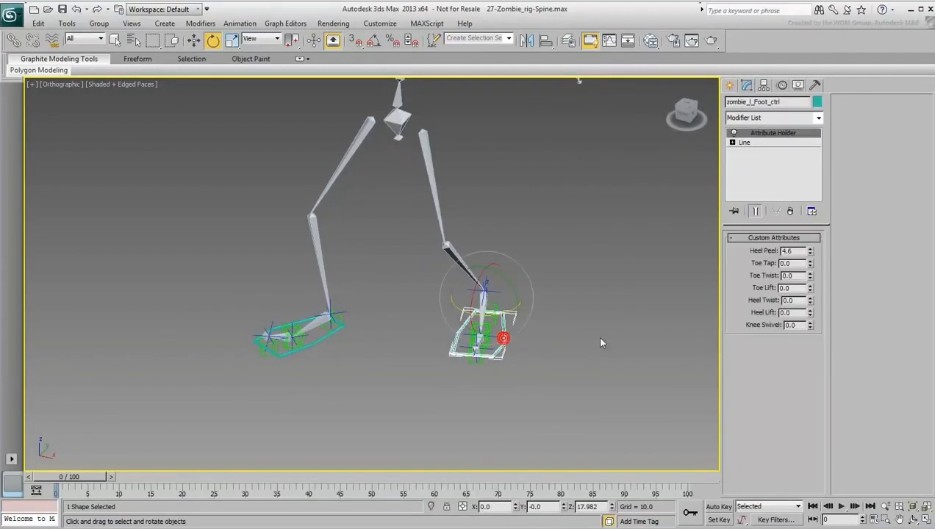
pyautogui.moveTo(812, 328); pyautogui.dragTo(812, 322)
pyautogui.keyDown('alt'); pyautogui.moveTo(471, 331); pyautogui.dragTo(373, 325, button='middle'); pyautogui.keyUp('alt')
pyautogui.click(397, 368)
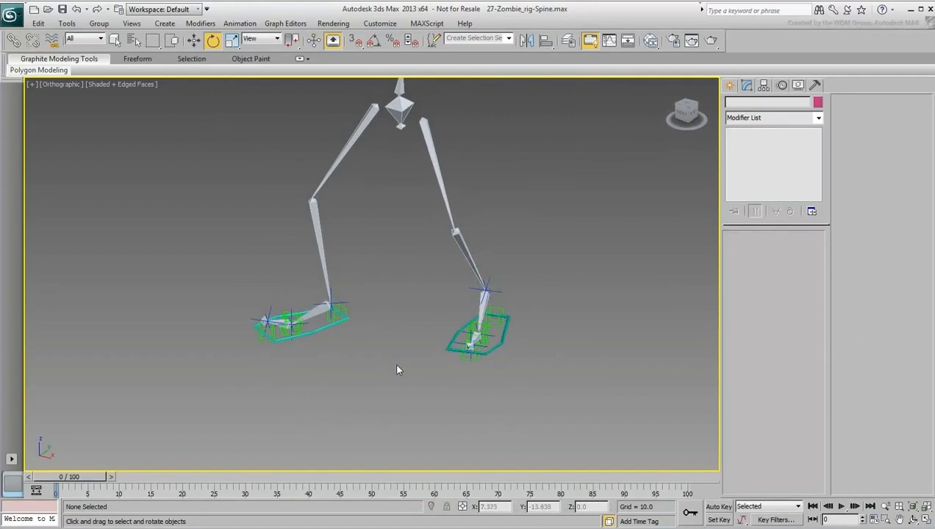
pyautogui.moveTo(413, 293); pyautogui.dragTo(409, 351, button='middle')
pyautogui.scroll(-3, 408, 350)
pyautogui.moveTo(402, 311); pyautogui.dragTo(397, 358, button='middle')
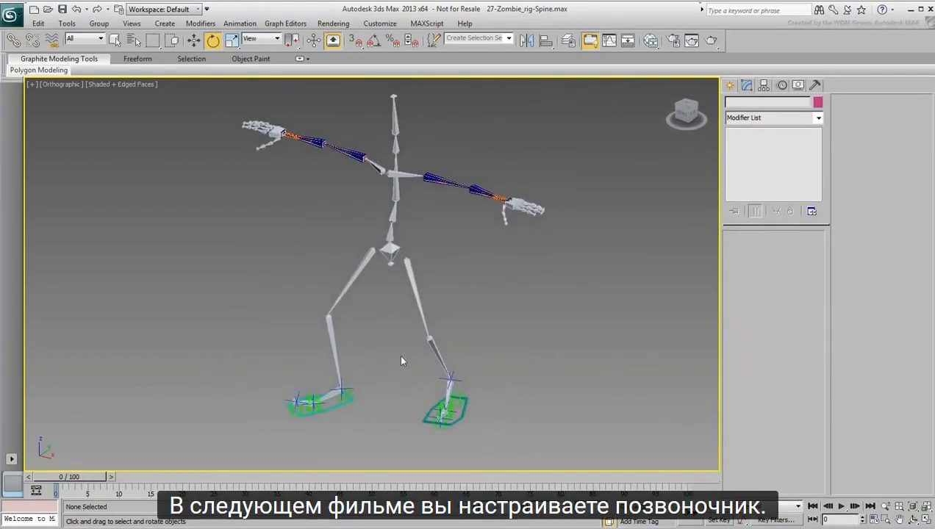